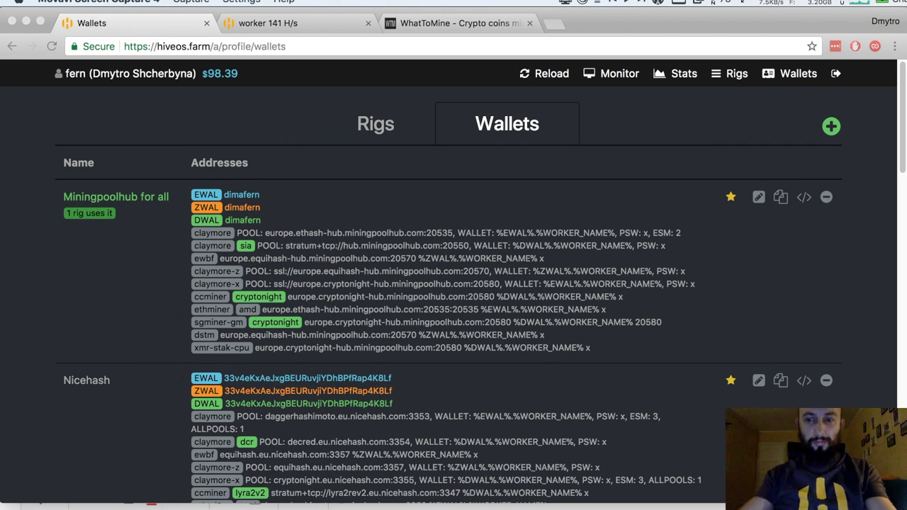
# - In WhatToMine's Main GPU list, highlight the Pirl (PIRL) Ethash row ranked first at 108%
pyautogui.click(439, 26)
pyautogui.click(440, 26)
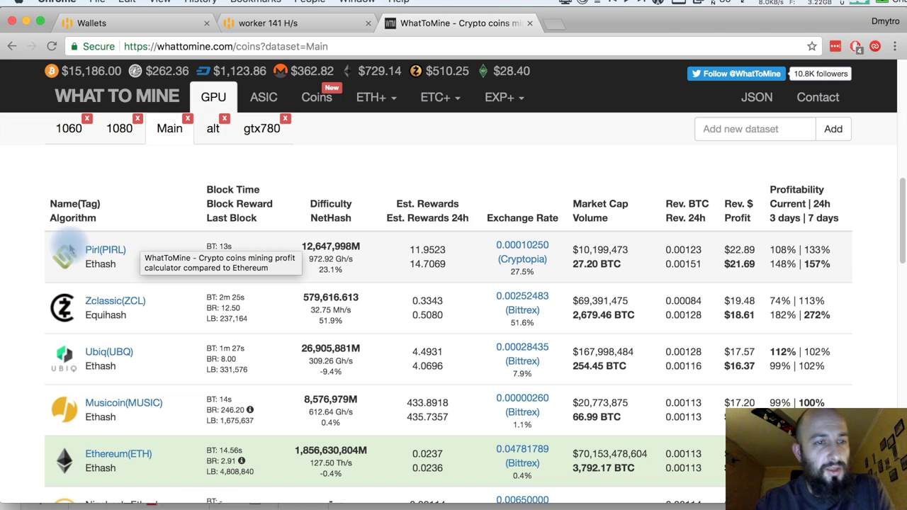
pyautogui.moveTo(55, 250)
pyautogui.mouseDown()
pyautogui.moveTo(132, 260)
pyautogui.moveTo(139, 273)
pyautogui.moveTo(37, 266)
pyautogui.mouseUp()
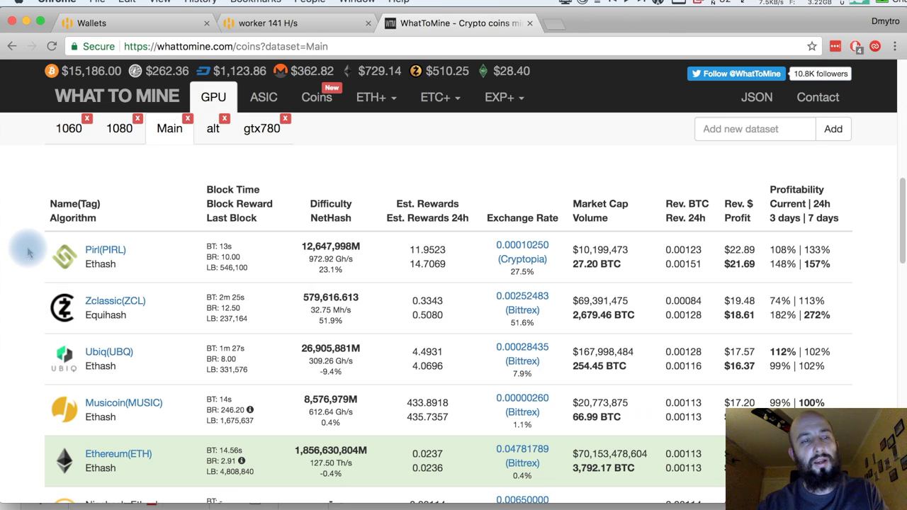
pyautogui.moveTo(29, 251)
pyautogui.mouseDown()
pyautogui.moveTo(35, 241)
pyautogui.moveTo(107, 248)
pyautogui.moveTo(17, 243)
pyautogui.moveTo(158, 257)
pyautogui.moveTo(53, 225)
pyautogui.moveTo(6, 245)
pyautogui.moveTo(99, 245)
pyautogui.moveTo(94, 253)
pyautogui.moveTo(149, 270)
pyautogui.mouseUp()
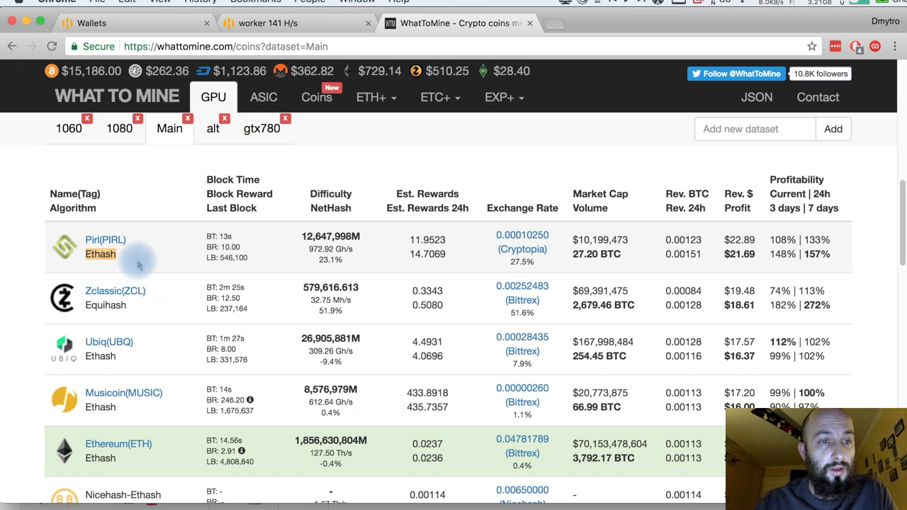
# - Find and highlight the Ethereum (ETH) Ethash row, the 100% baseline, for comparison
pyautogui.scroll(-2, 127, 248)
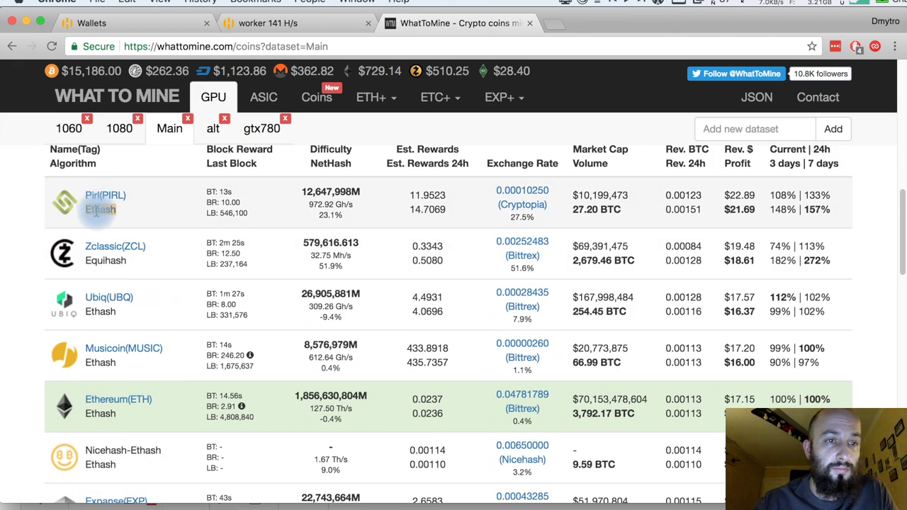
pyautogui.scroll(-1, 92, 379)
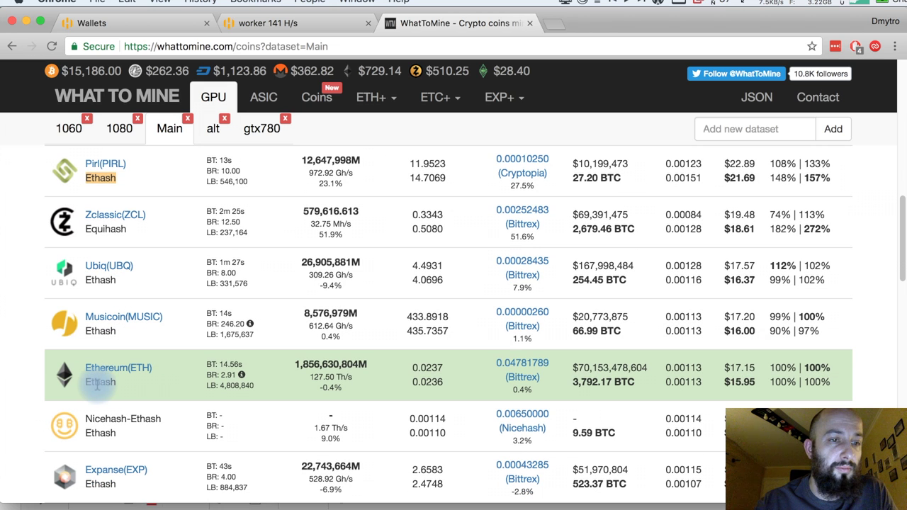
pyautogui.moveTo(100, 383); pyautogui.dragTo(63, 368)
pyautogui.scroll(2, 18, 319)
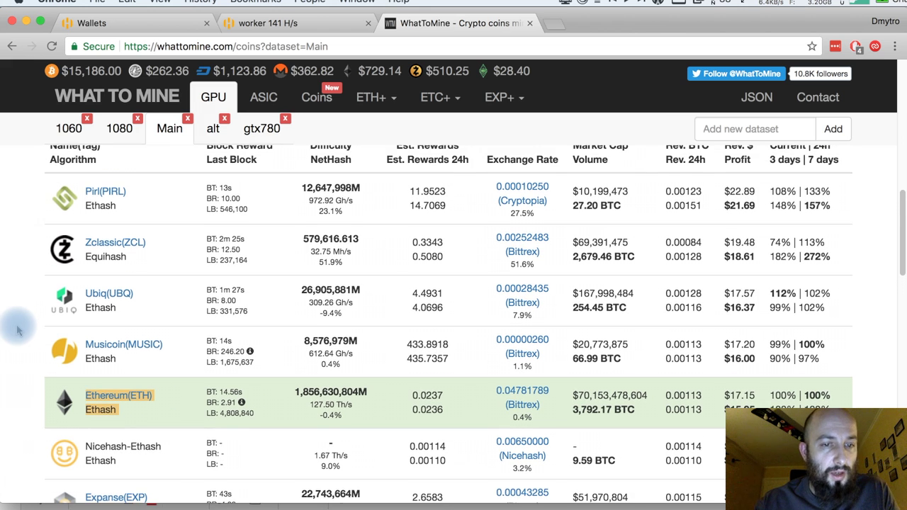
pyautogui.scroll(2, 60, 329)
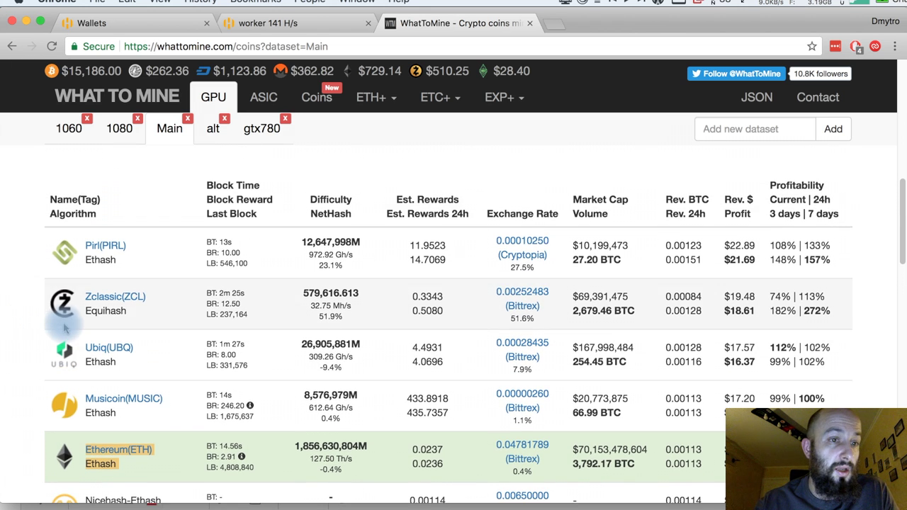
pyautogui.scroll(-3, 35, 321)
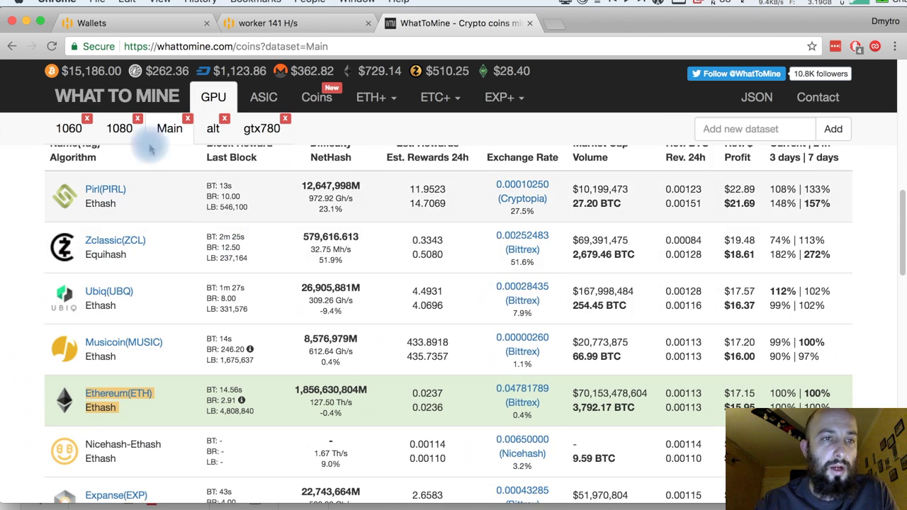
# - Reload the HiveOS Wallets list and bring up an empty New Wallet form
pyautogui.click(117, 26)
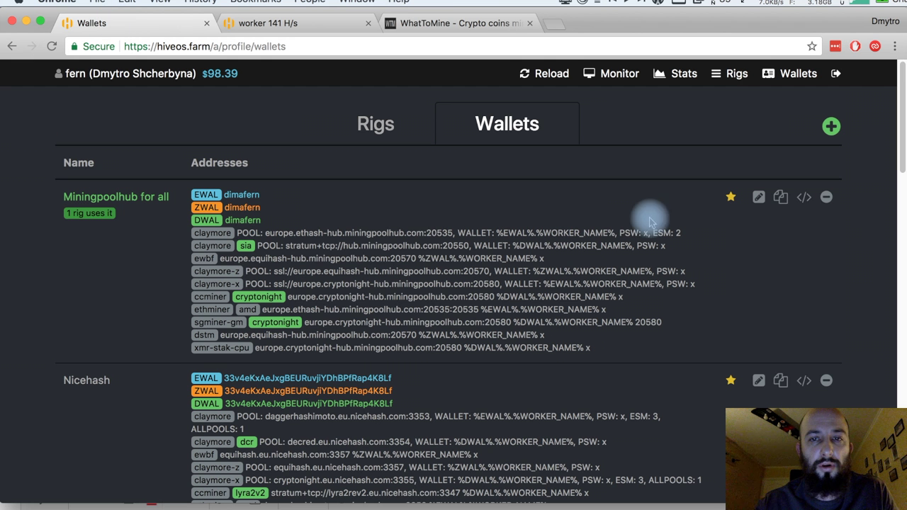
pyautogui.click(540, 74)
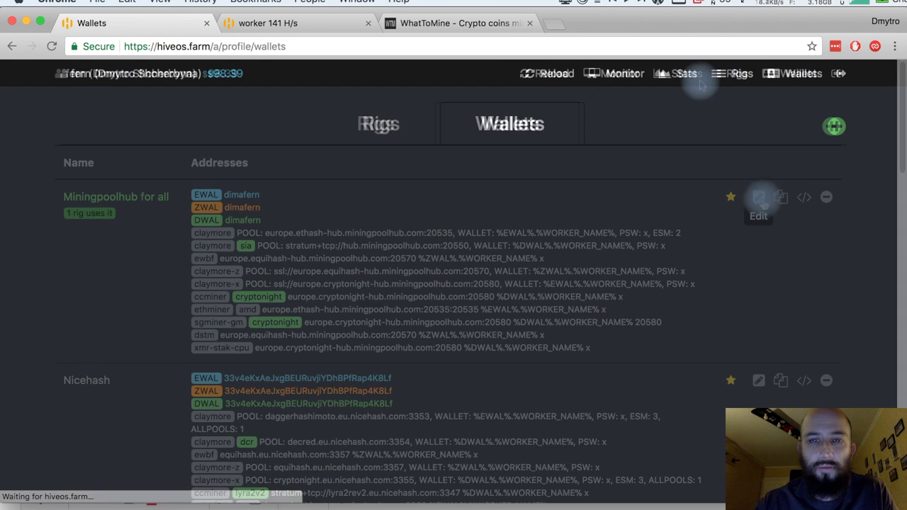
pyautogui.click(829, 126)
pyautogui.scroll(-3, 487, 237)
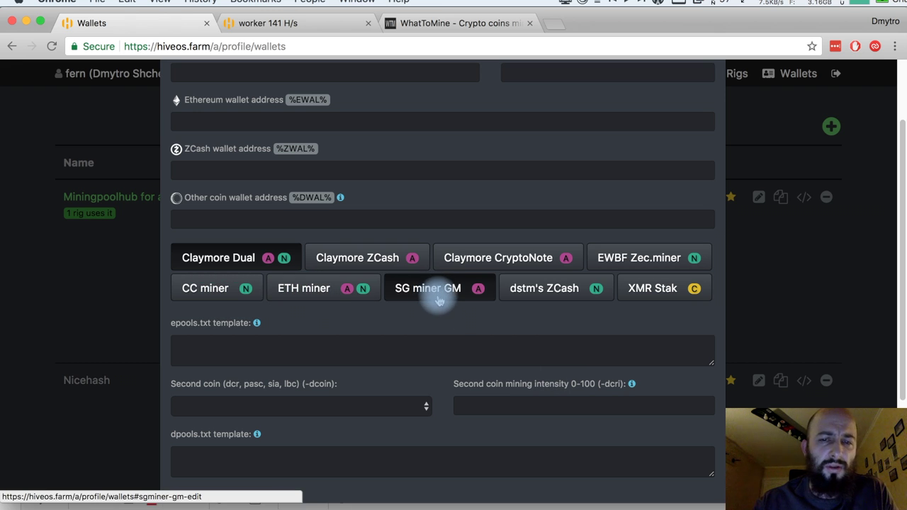
pyautogui.scroll(3, 759, 142)
pyautogui.click(770, 125)
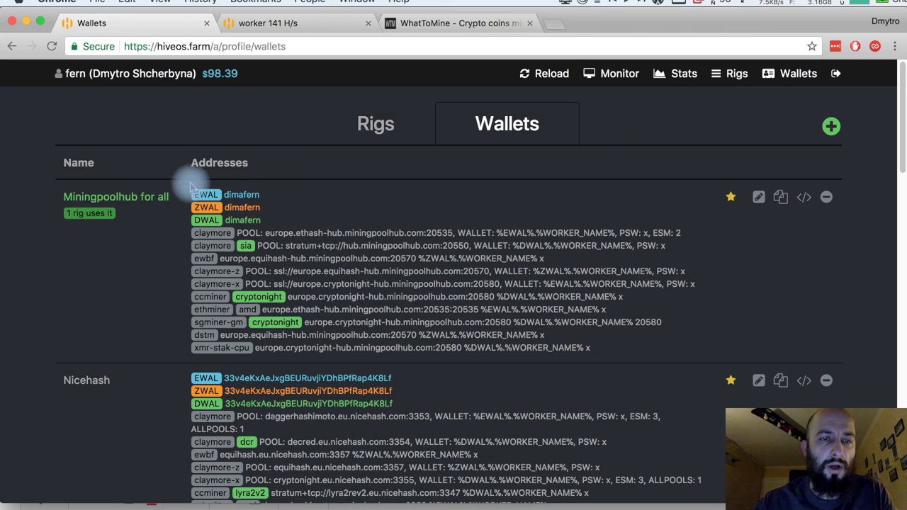
pyautogui.click(830, 127)
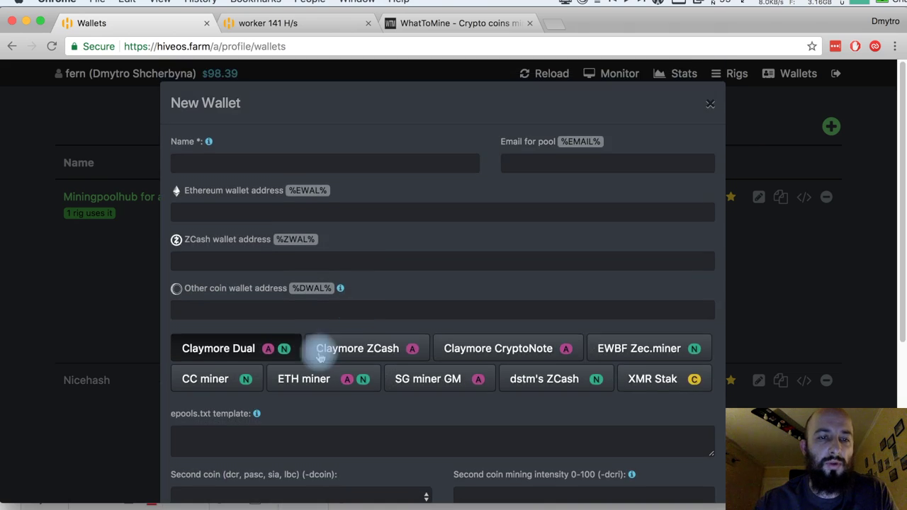
# - Google 'pirl mining pool' and open the PIRL Mining Pool result (pirl.minerpool.net) in a new tab
pyautogui.press('super+t')
pyautogui.write('pi')
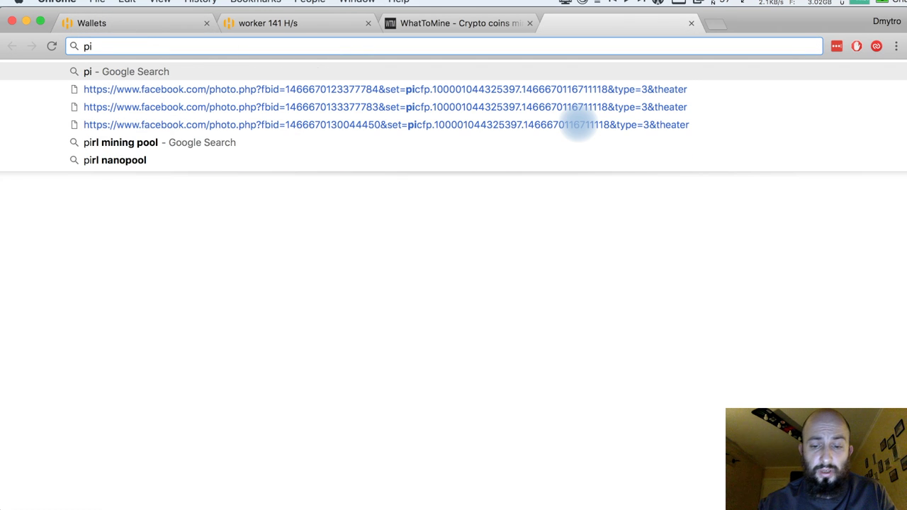
pyautogui.write('rl ')
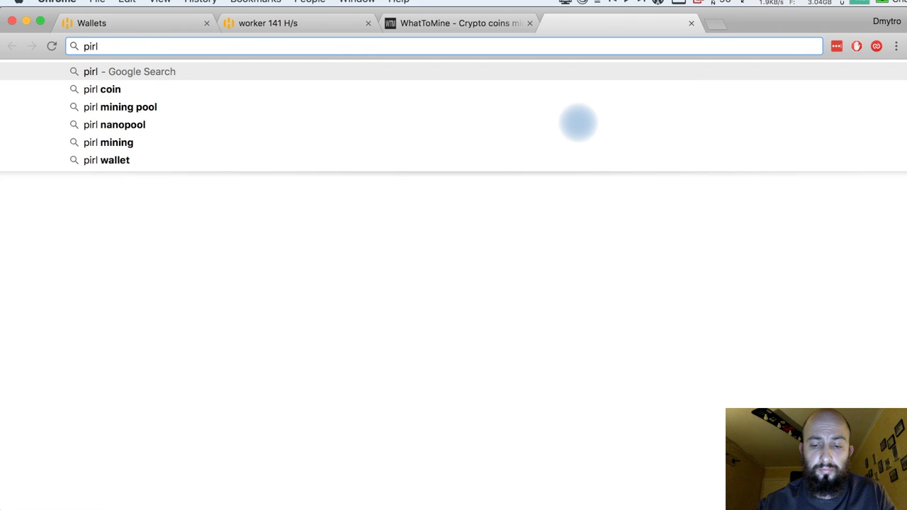
pyautogui.write('mining pool')
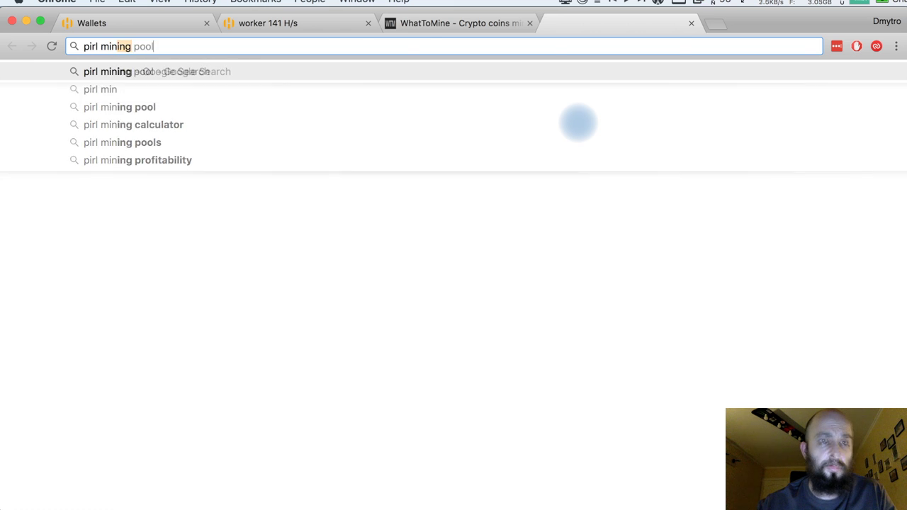
pyautogui.press('Return')
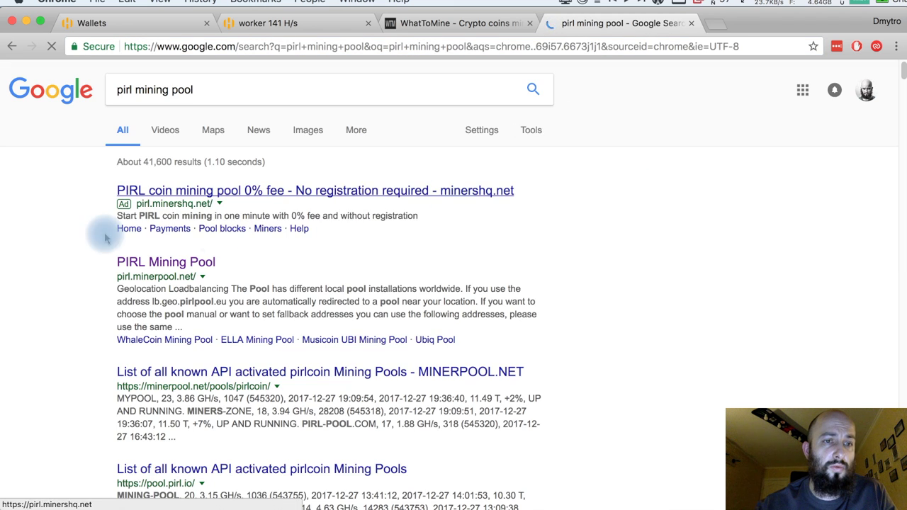
pyautogui.scroll(-1, 47, 288)
pyautogui.scroll(-1, 50, 289)
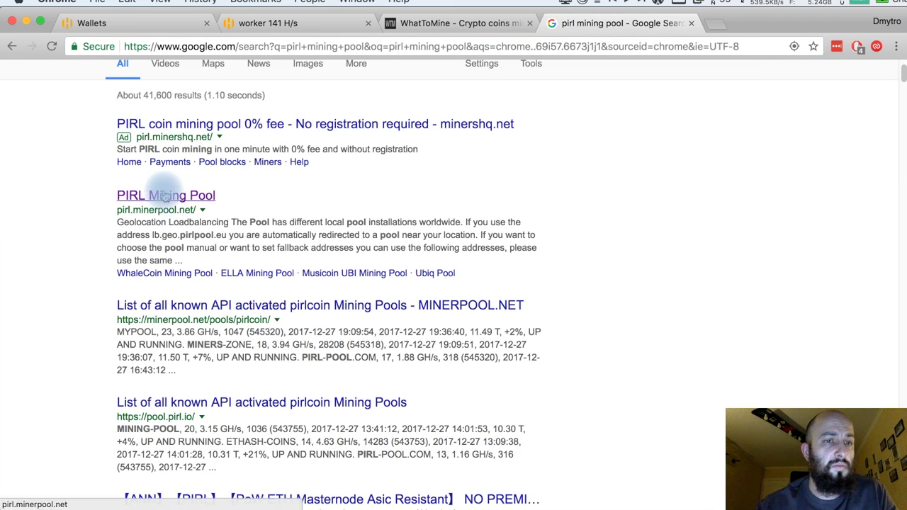
pyautogui.rightClick(160, 193)
pyautogui.click(212, 199)
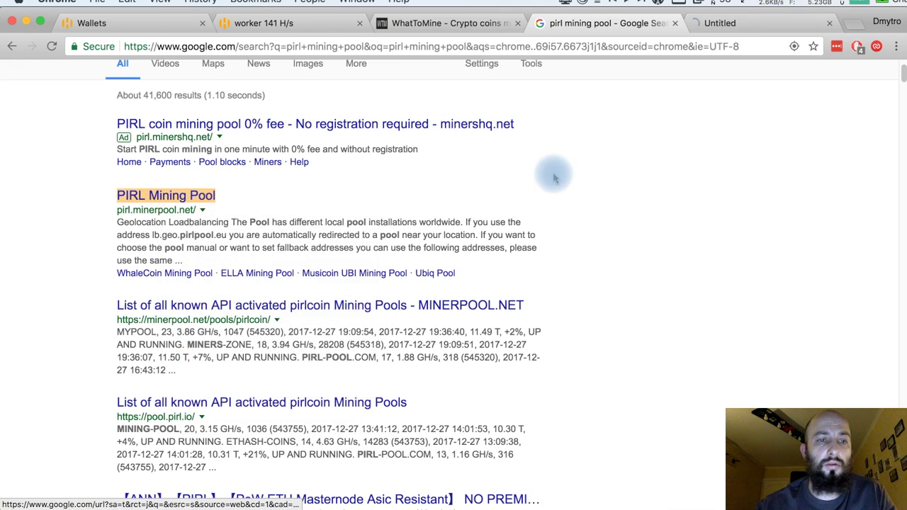
# - Look over the PIRL pool's Home page, then view its Miners page
pyautogui.hotkey('ctrl', 'Tab')
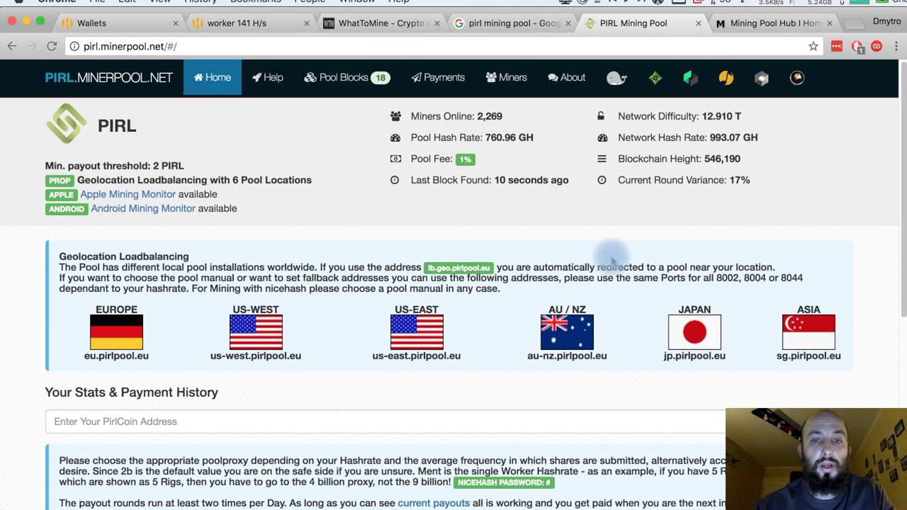
pyautogui.scroll(-3, 646, 263)
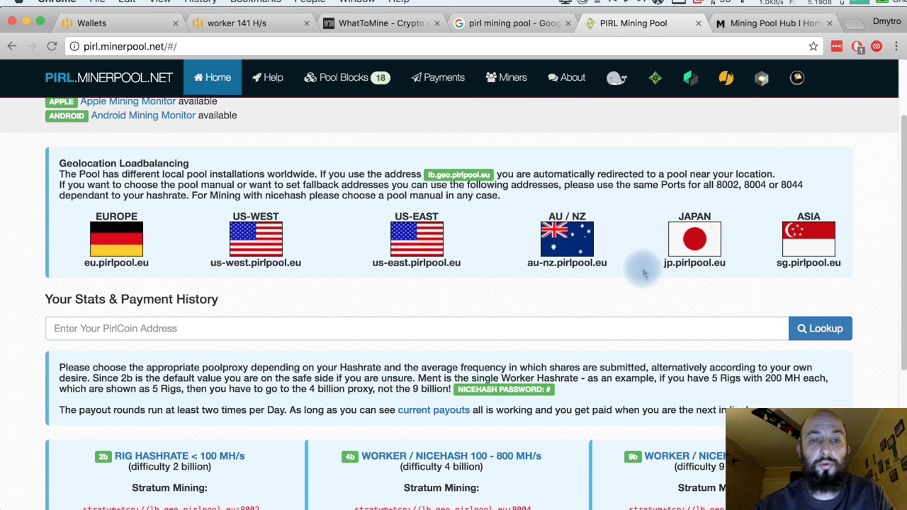
pyautogui.scroll(3, 645, 264)
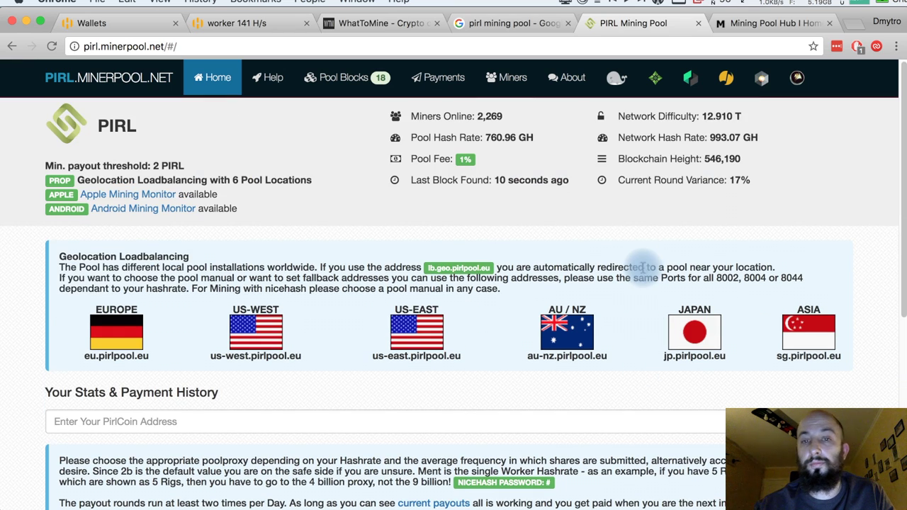
pyautogui.scroll(-5, 770, 263)
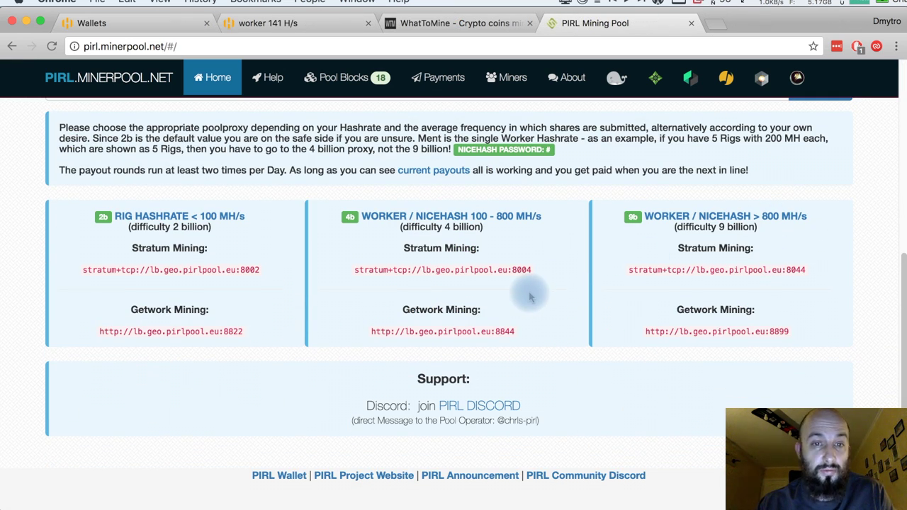
pyautogui.scroll(5, 530, 295)
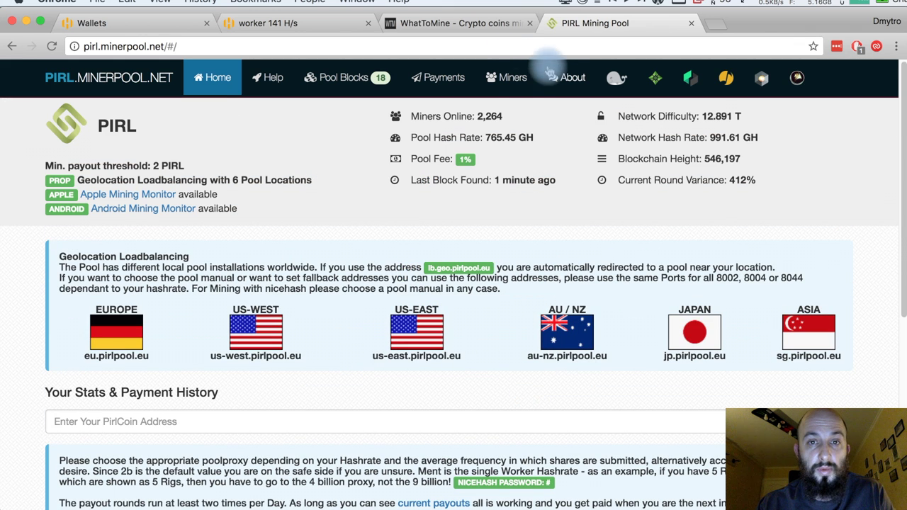
pyautogui.click(508, 77)
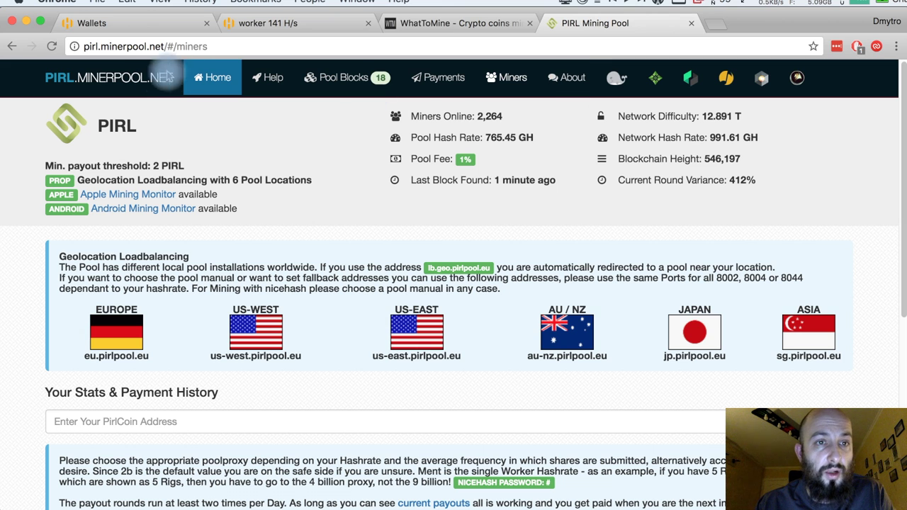
# - On the Help page, select the Linux Claymore command line for lb.geo.pirlpool.eu:8002
pyautogui.click(269, 83)
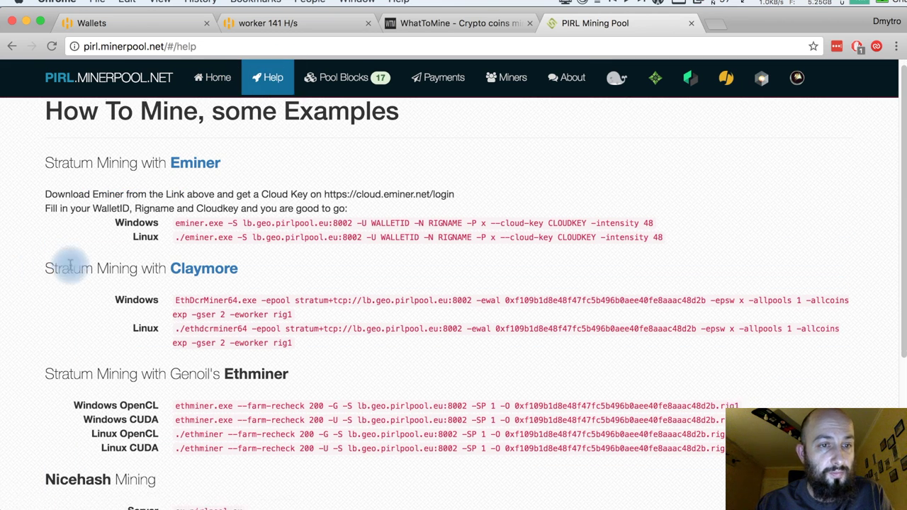
pyautogui.scroll(-1, 67, 268)
pyautogui.moveTo(105, 244); pyautogui.dragTo(301, 294)
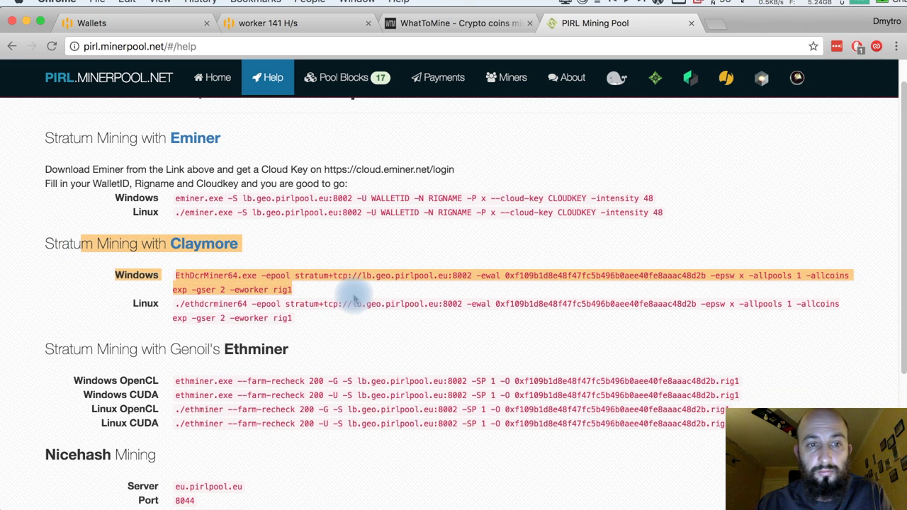
pyautogui.moveTo(301, 297); pyautogui.dragTo(162, 274)
pyautogui.click(193, 304)
pyautogui.tripleClick(254, 314)
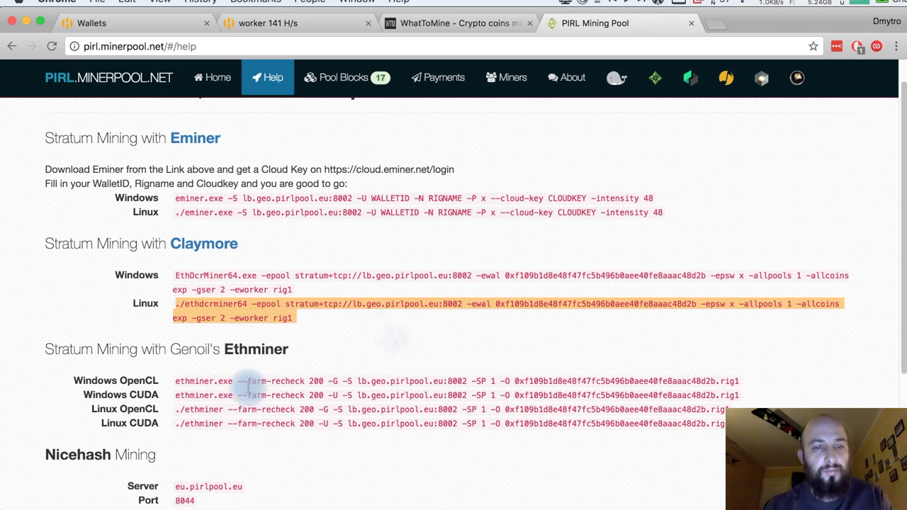
# - Select the wallet address in the Linux Claymore command, then review Pirl's Ethash details and 0.00010001 BTC Cryptopia rate
pyautogui.click(470, 303)
pyautogui.moveTo(496, 303); pyautogui.dragTo(292, 319)
pyautogui.moveTo(292, 318); pyautogui.dragTo(697, 304)
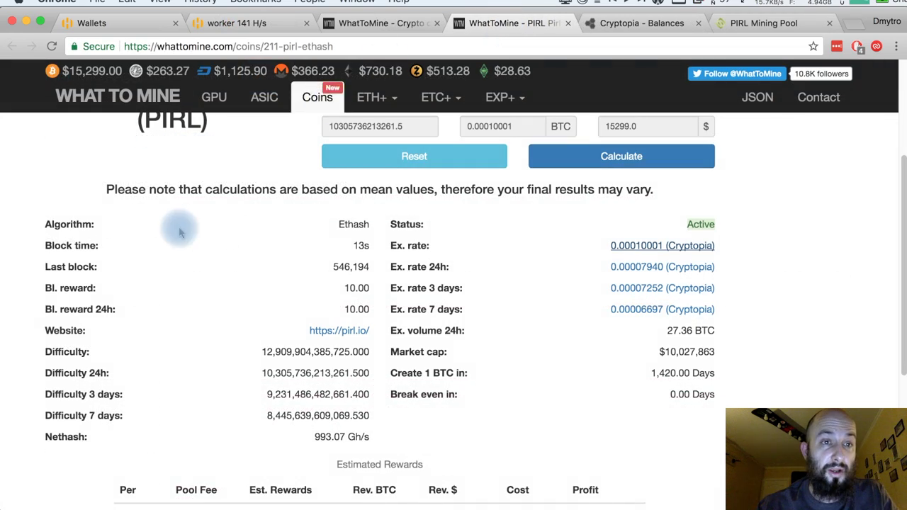
pyautogui.scroll(3, 181, 233)
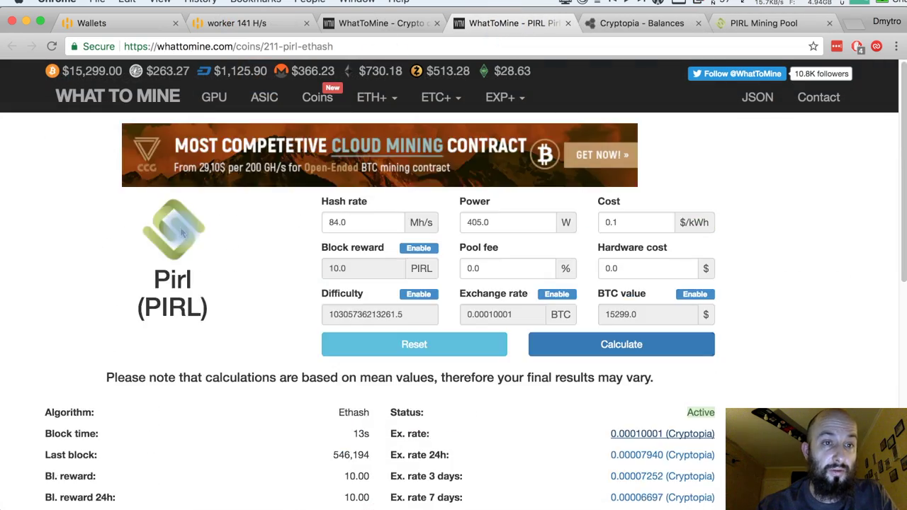
pyautogui.moveTo(130, 230); pyautogui.dragTo(237, 329)
pyautogui.scroll(-1, 244, 347)
pyautogui.scroll(-2, 245, 347)
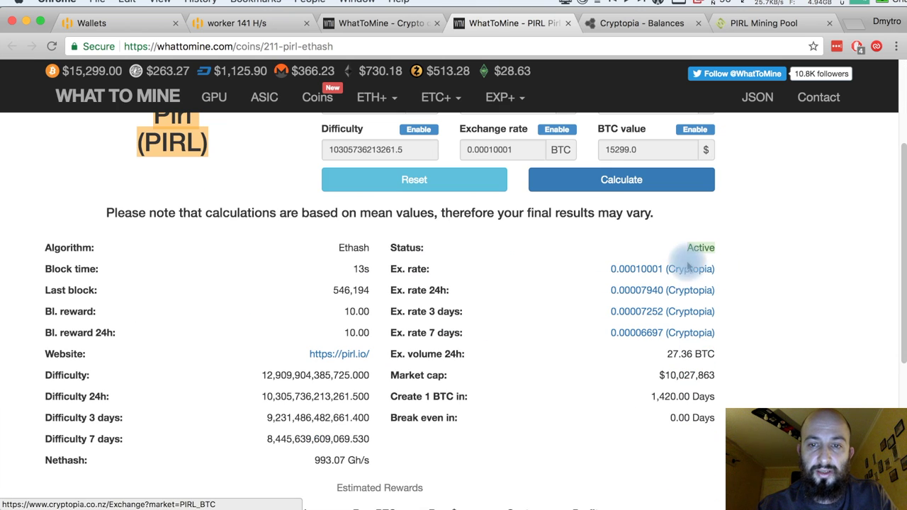
# - Filter Cryptopia Balances by 'pirl' and open Pirl's deposit address and QR code
pyautogui.click(767, 271)
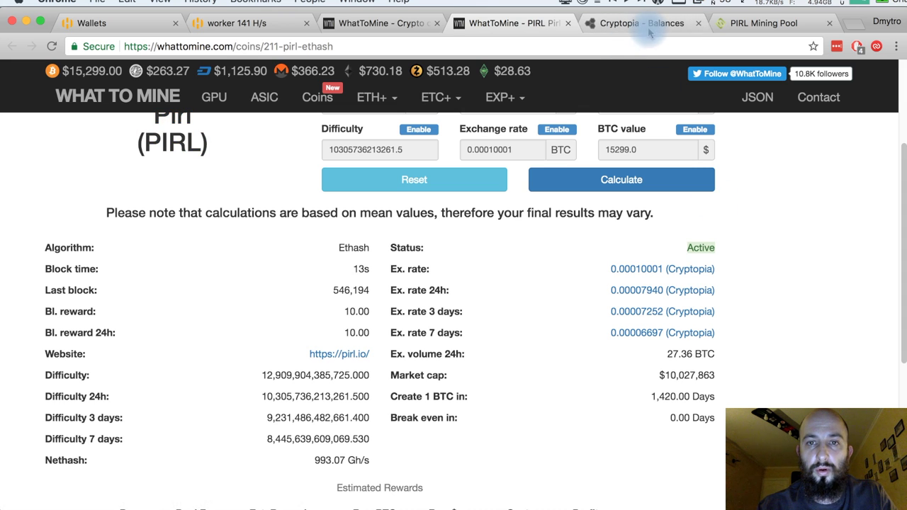
pyautogui.click(642, 23)
pyautogui.scroll(-1, 820, 152)
pyautogui.scroll(1, 811, 132)
pyautogui.write('pirl')
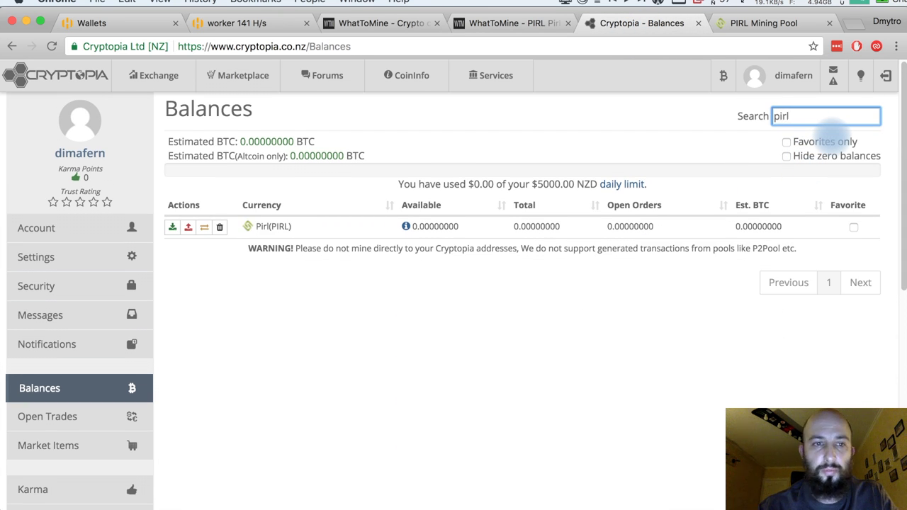
pyautogui.click(173, 228)
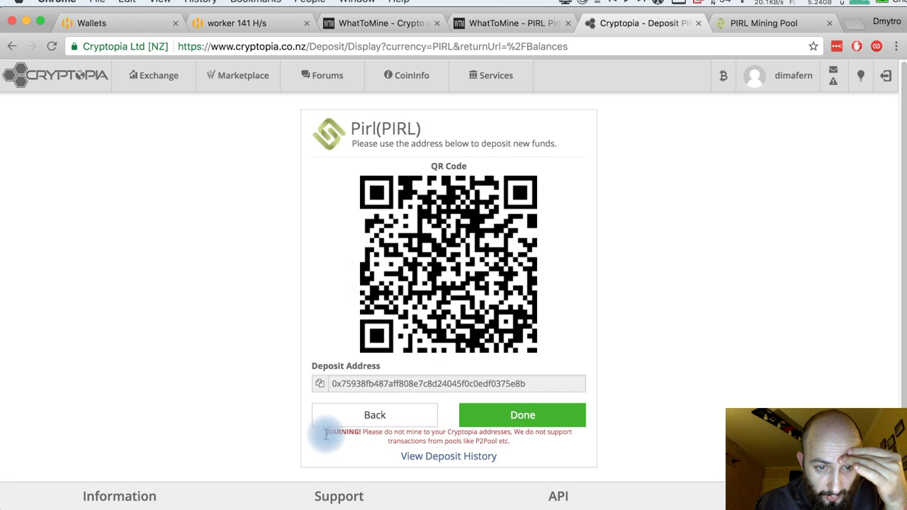
pyautogui.moveTo(325, 434); pyautogui.dragTo(516, 442)
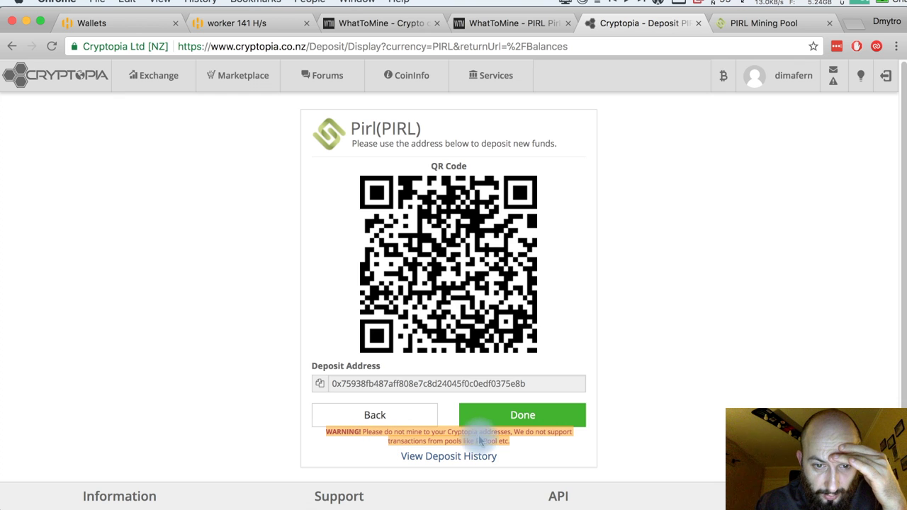
pyautogui.click(718, 333)
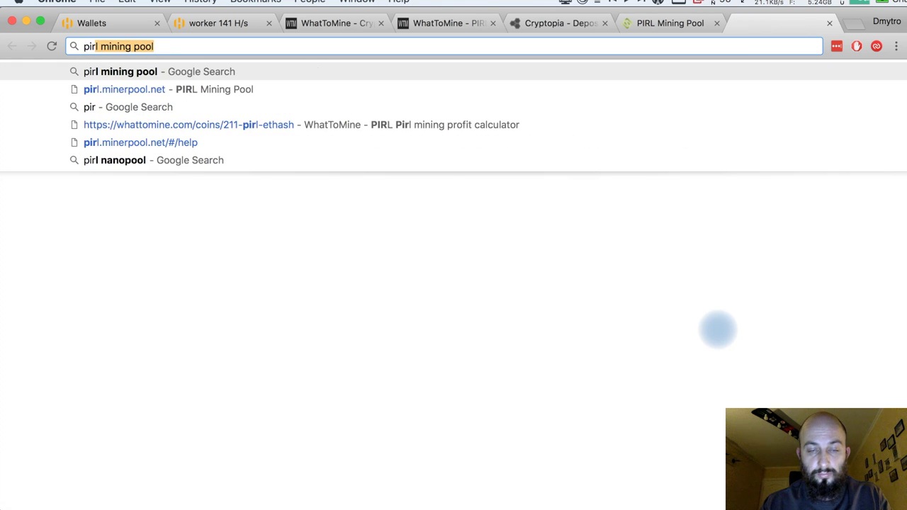
# - Search Google for 'pirl wallet' to find the wallet.pirl.io site
pyautogui.write('l wal')
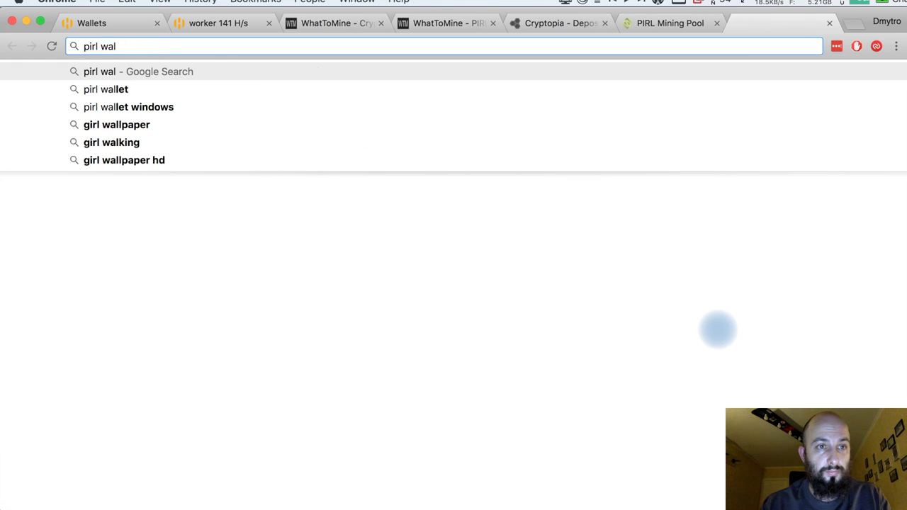
pyautogui.write('l')
pyautogui.press('Return')
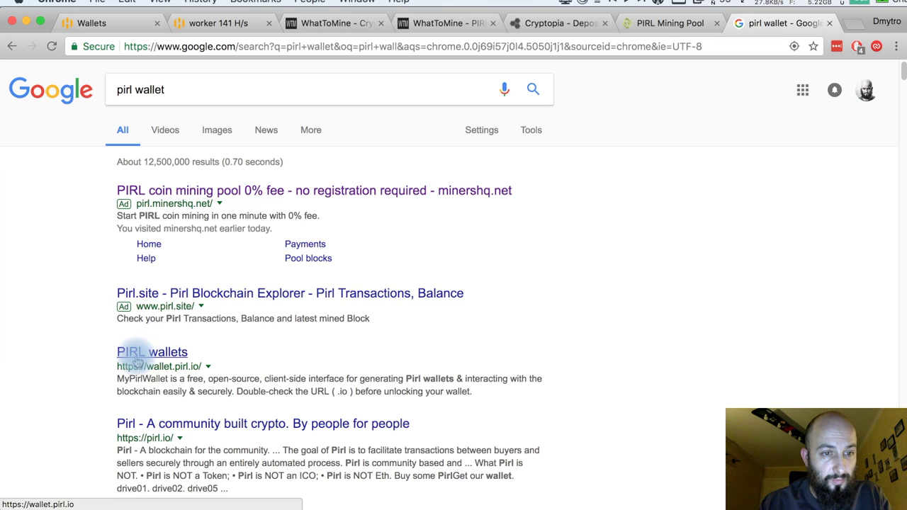
# - On the PIRL wallet site, create a new wallet protected with the pasted password
pyautogui.click(138, 362)
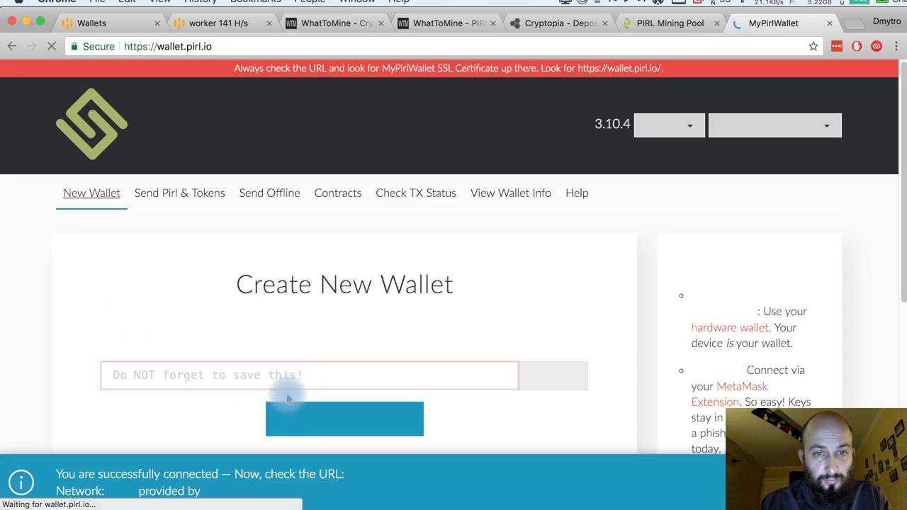
pyautogui.scroll(-3, 415, 363)
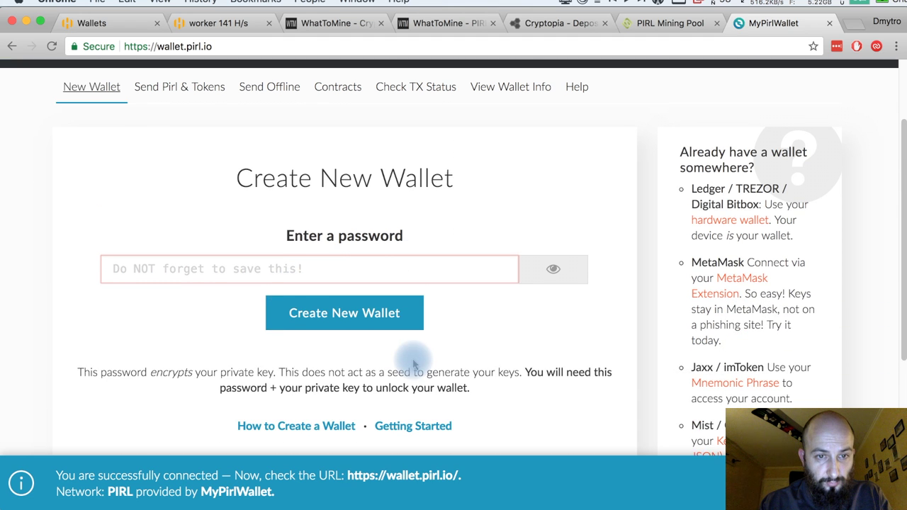
pyautogui.scroll(1, 415, 363)
pyautogui.click(304, 342)
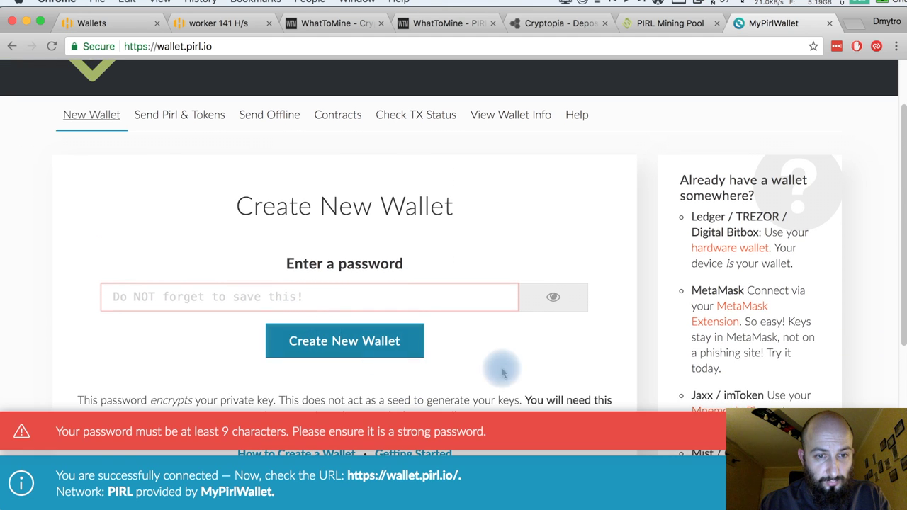
pyautogui.click(292, 302)
pyautogui.press('super+v')
pyautogui.scroll(2, 401, 419)
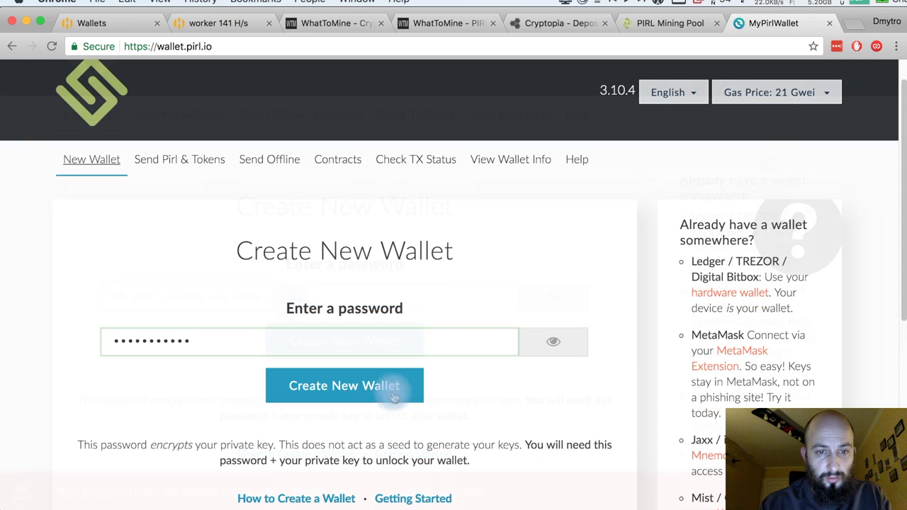
pyautogui.press('Return')
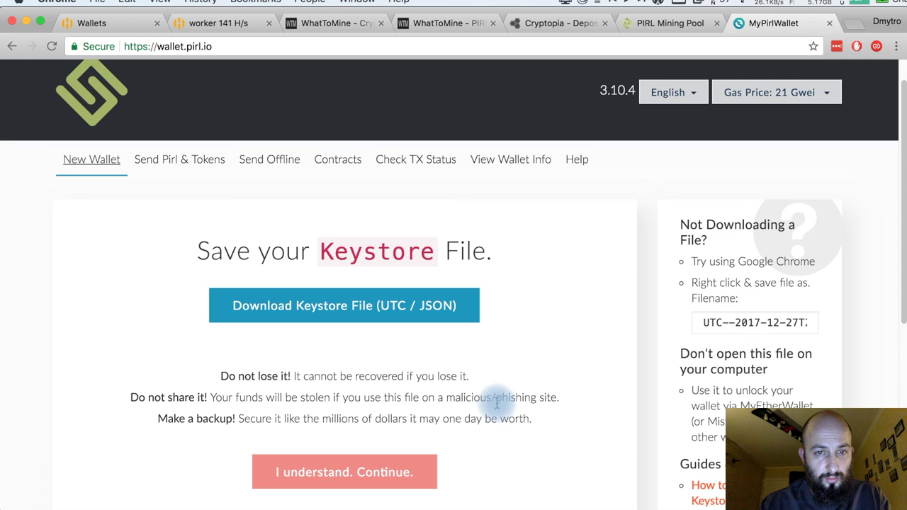
# - Download and save the wallet's keystore file, then continue to the Save Your Private Key page
pyautogui.scroll(-4, 496, 409)
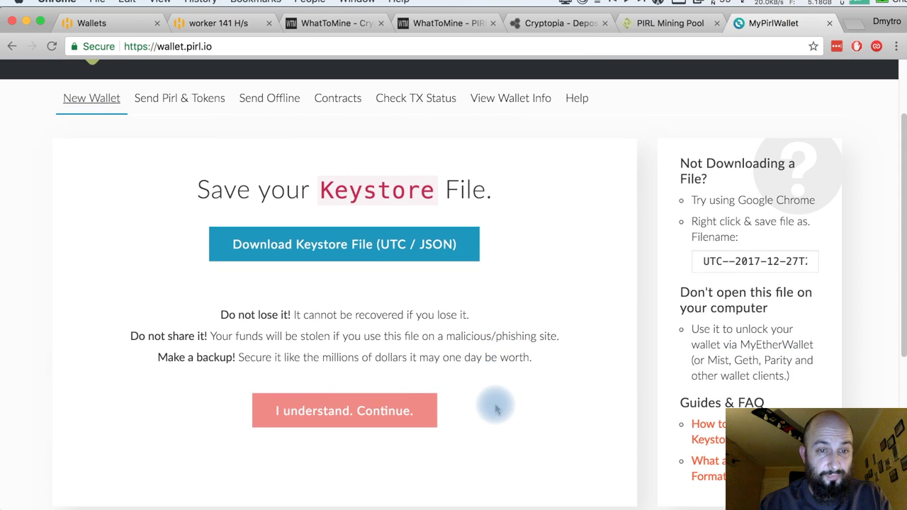
pyautogui.click(279, 222)
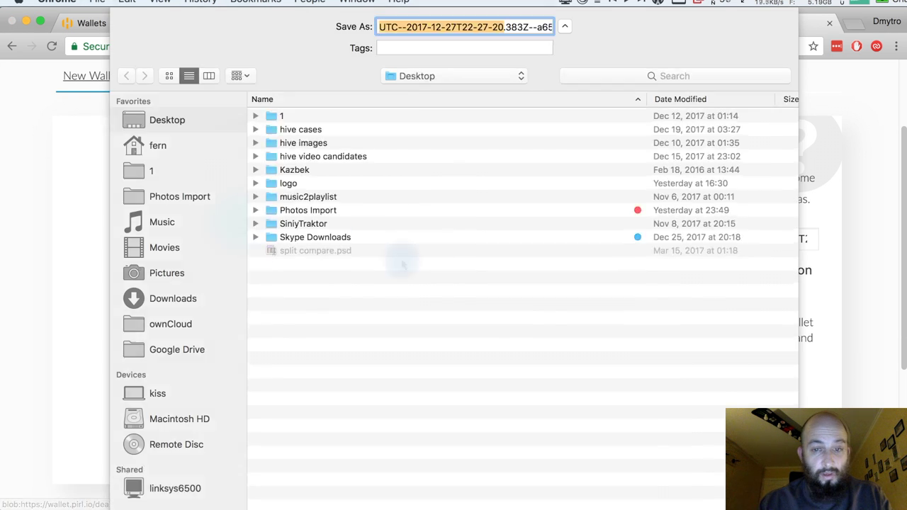
pyautogui.press('Return')
pyautogui.click(381, 390)
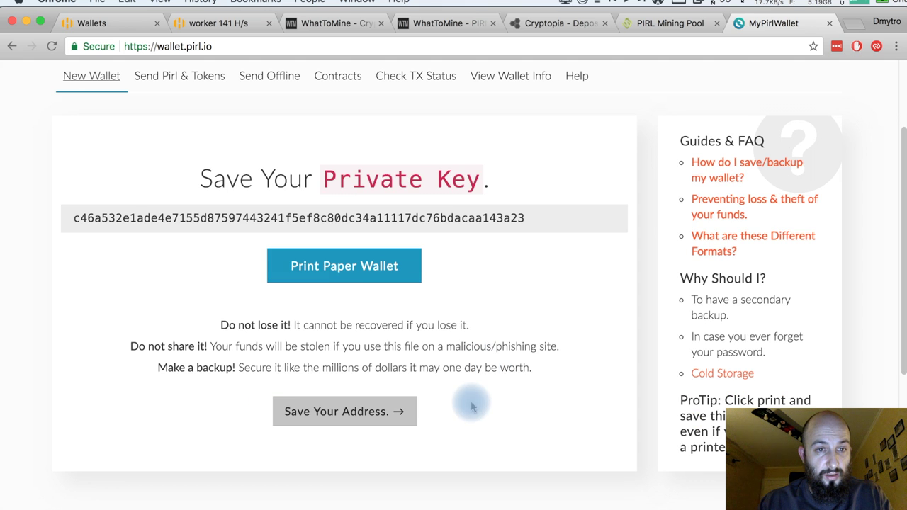
pyautogui.scroll(2, 450, 334)
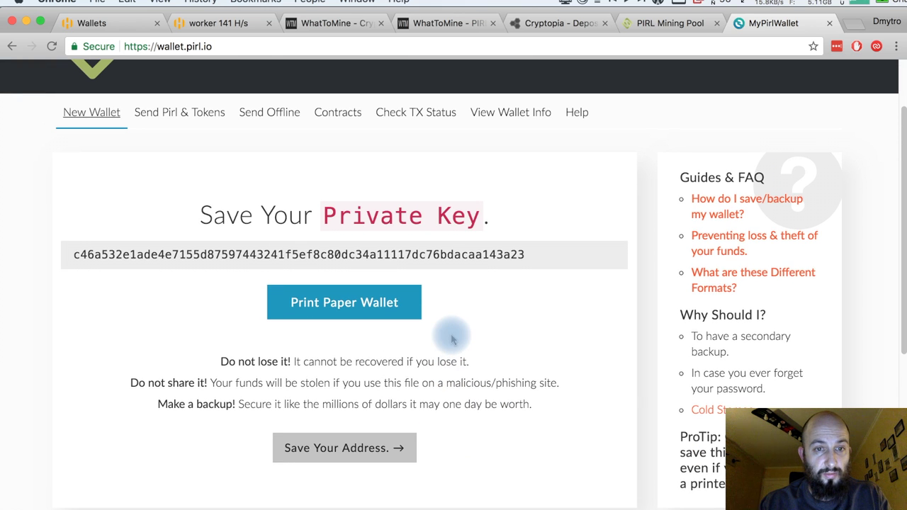
pyautogui.scroll(-3, 446, 341)
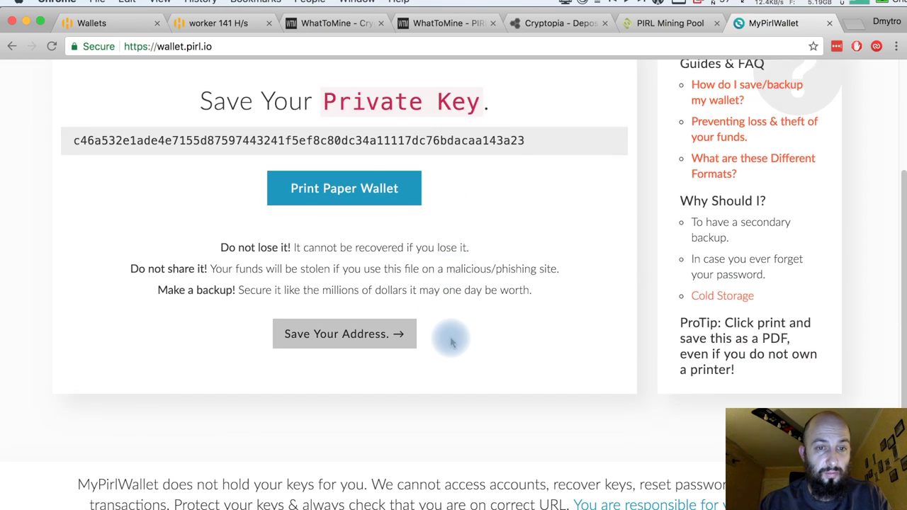
# - Unlock the wallet using the UTC keystore file from the Desktop and its password
pyautogui.click(361, 340)
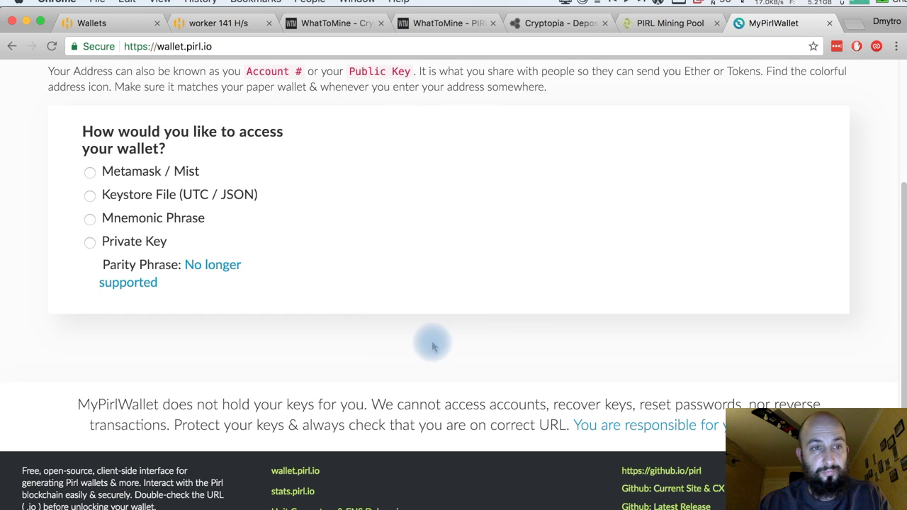
pyautogui.click(183, 301)
pyautogui.click(434, 269)
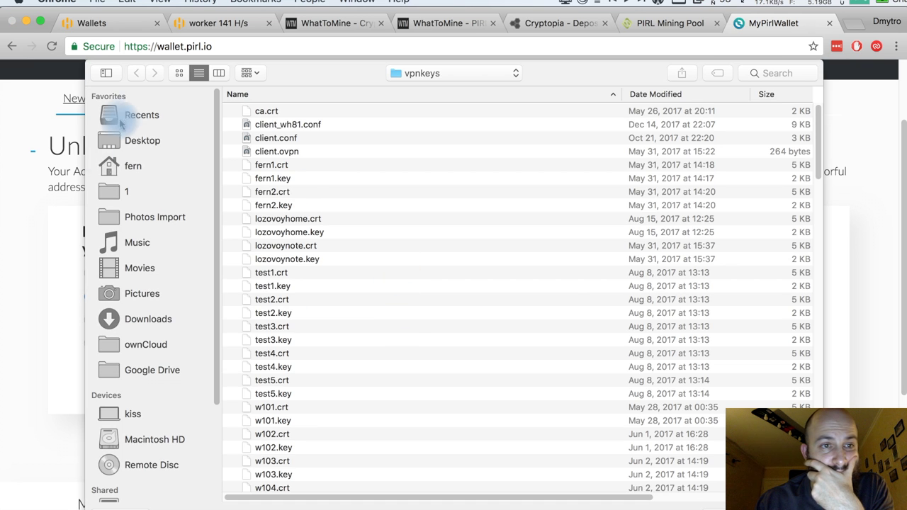
pyautogui.click(134, 142)
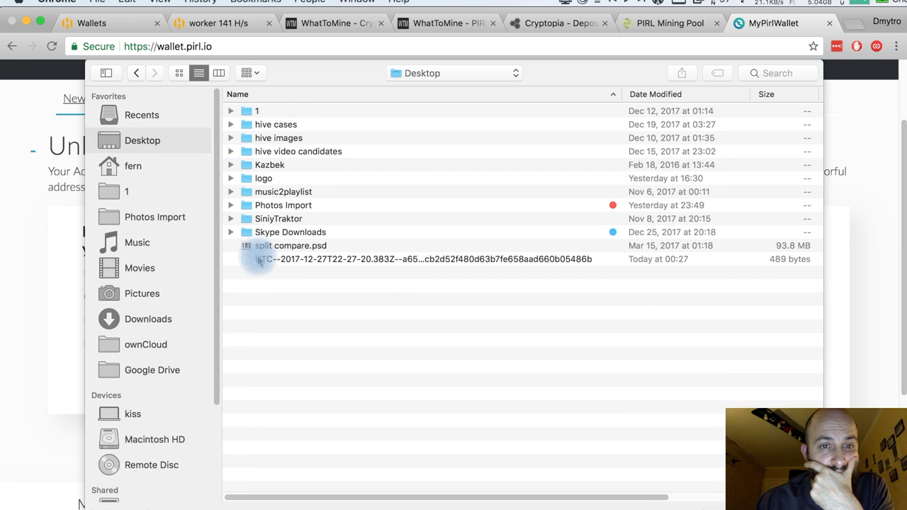
pyautogui.doubleClick(260, 261)
pyautogui.click(379, 345)
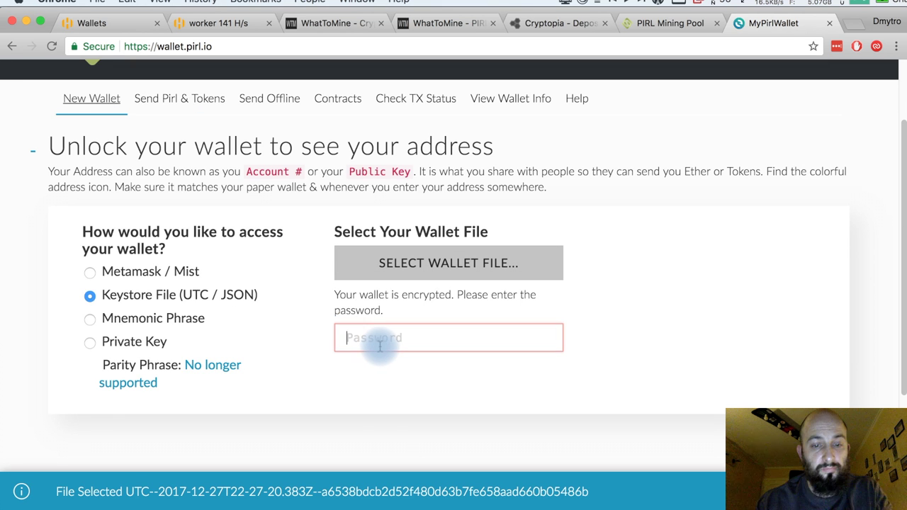
pyautogui.press('super+v')
pyautogui.click(699, 263)
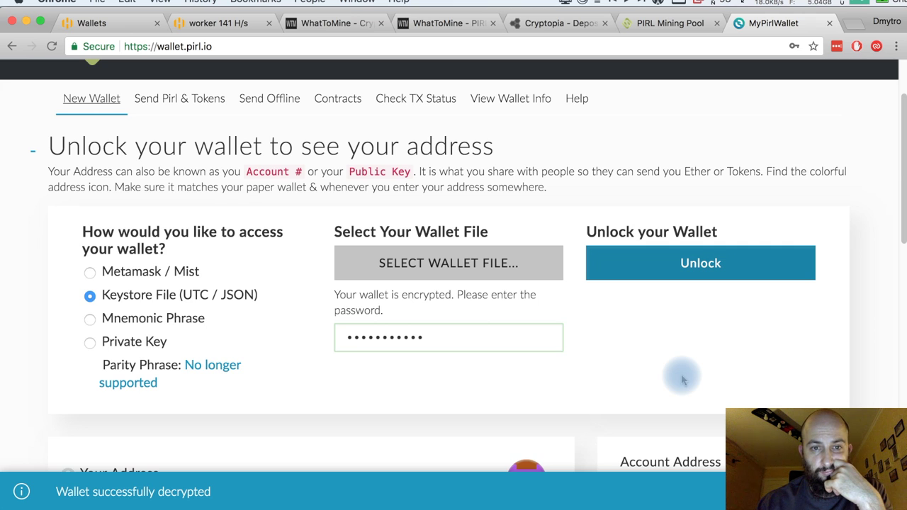
# - Select the unlocked wallet's full public address, shown with a 0 PIRL balance
pyautogui.scroll(-5, 675, 372)
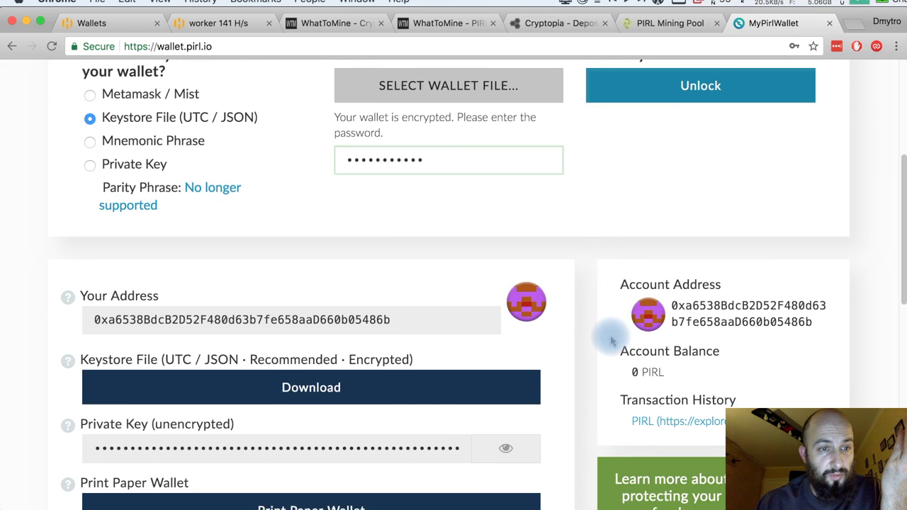
pyautogui.scroll(10, 606, 340)
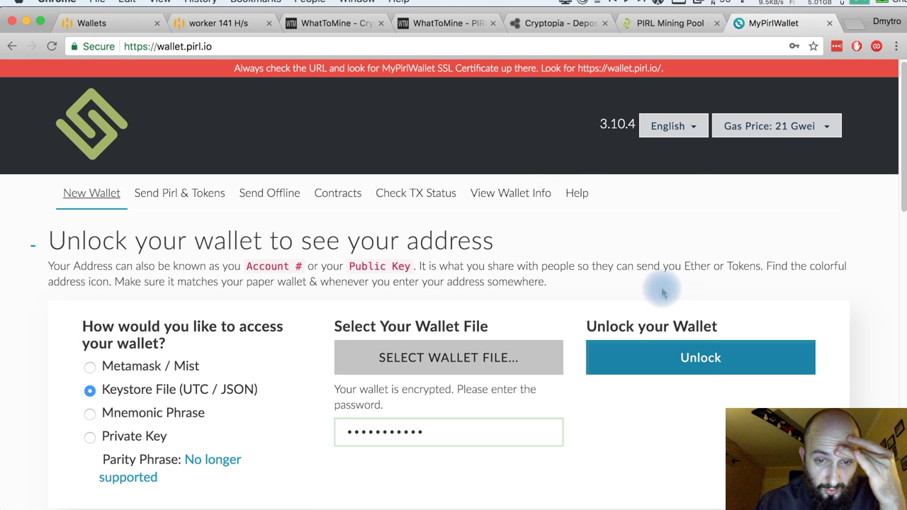
pyautogui.scroll(-3, 658, 295)
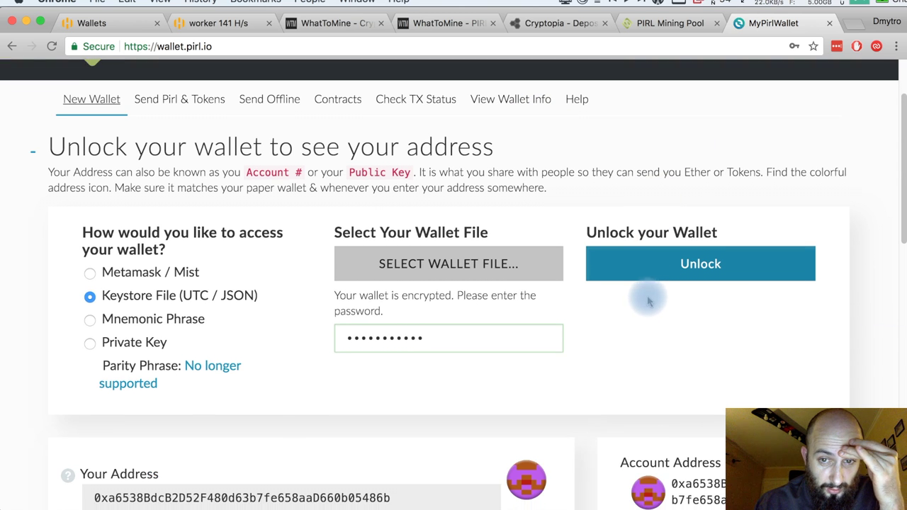
pyautogui.scroll(3, 280, 322)
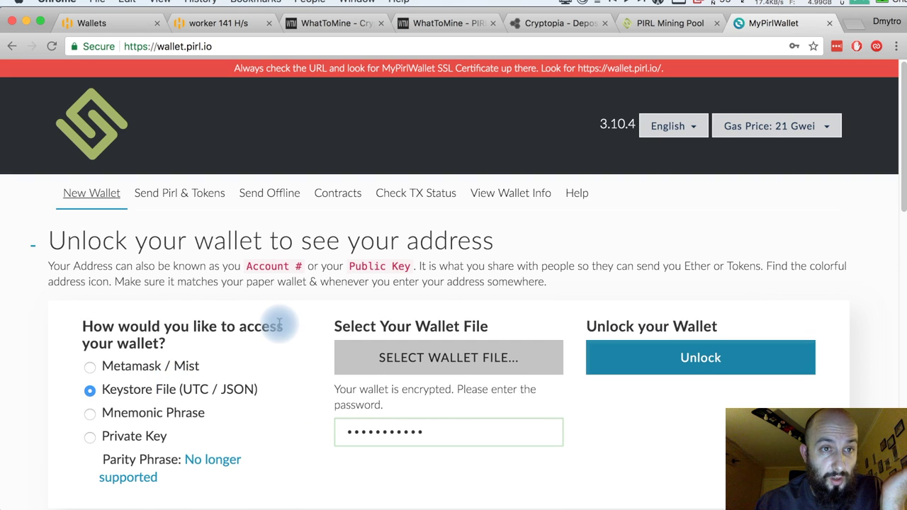
pyautogui.scroll(-3, 273, 361)
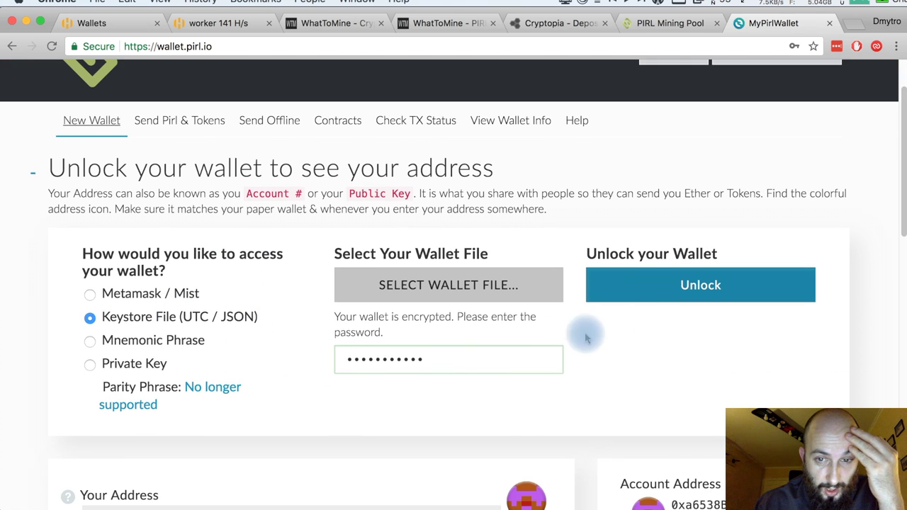
pyautogui.scroll(-2, 627, 325)
pyautogui.scroll(-5, 602, 257)
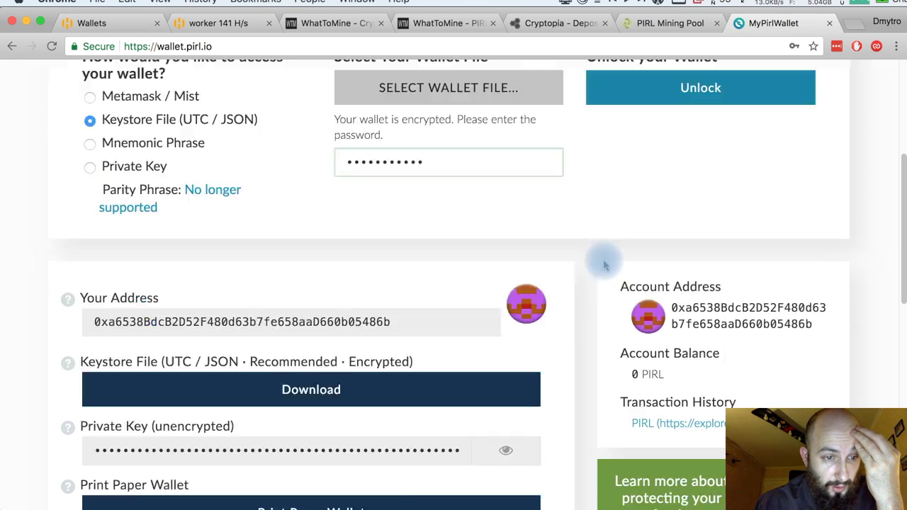
pyautogui.moveTo(93, 282); pyautogui.dragTo(427, 293)
pyautogui.press('super+c')
pyautogui.scroll(-2, 429, 295)
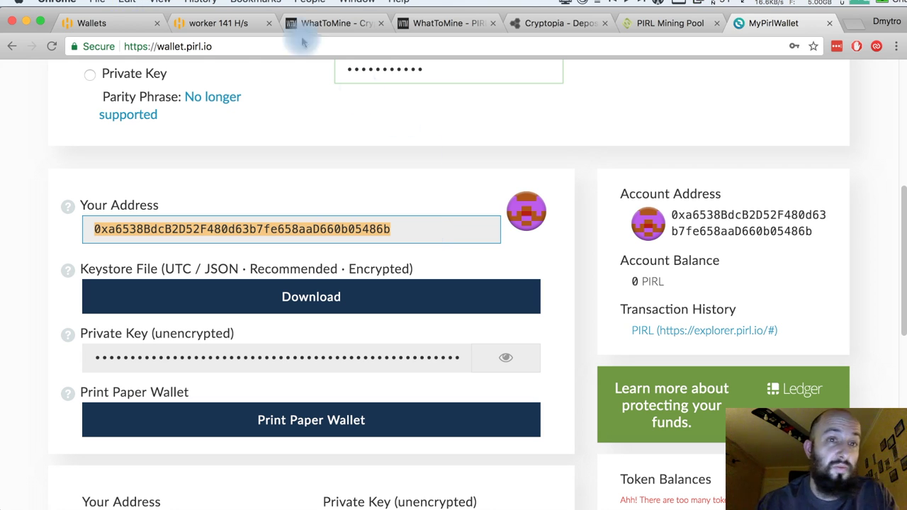
# - Paste the PIRL address into the Ethereum wallet address field and name the wallet PIRL
pyautogui.click(220, 24)
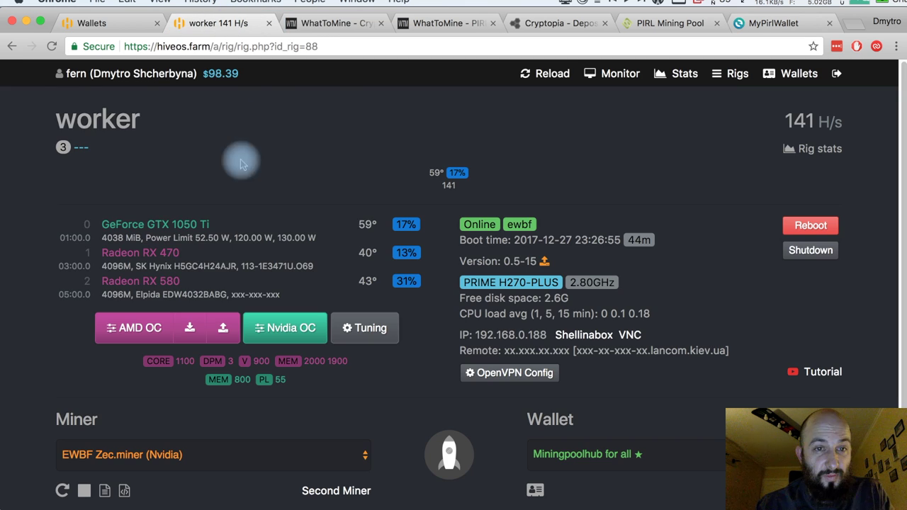
pyautogui.click(110, 23)
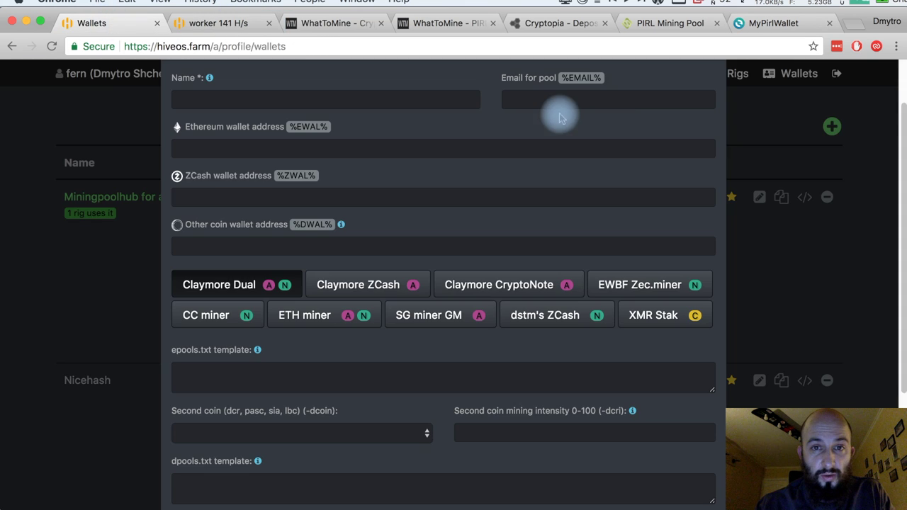
pyautogui.click(257, 148)
pyautogui.press('super+v')
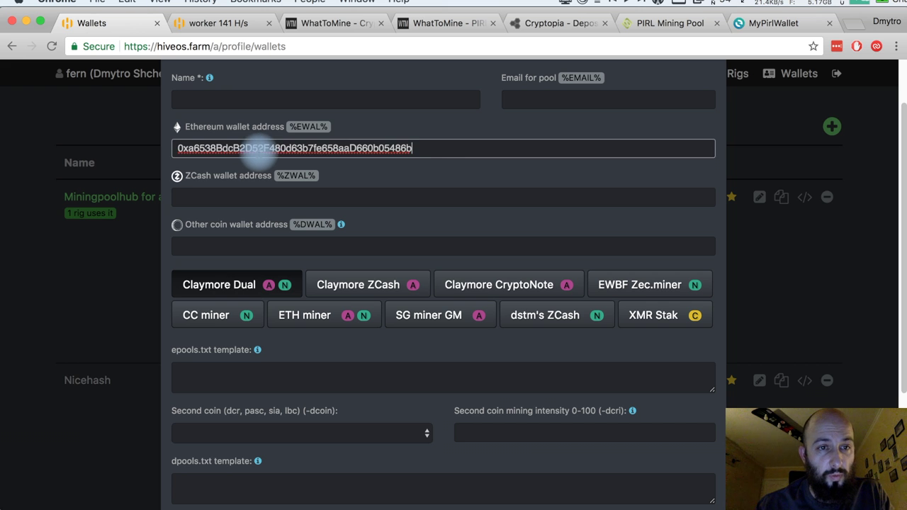
pyautogui.scroll(1, 388, 183)
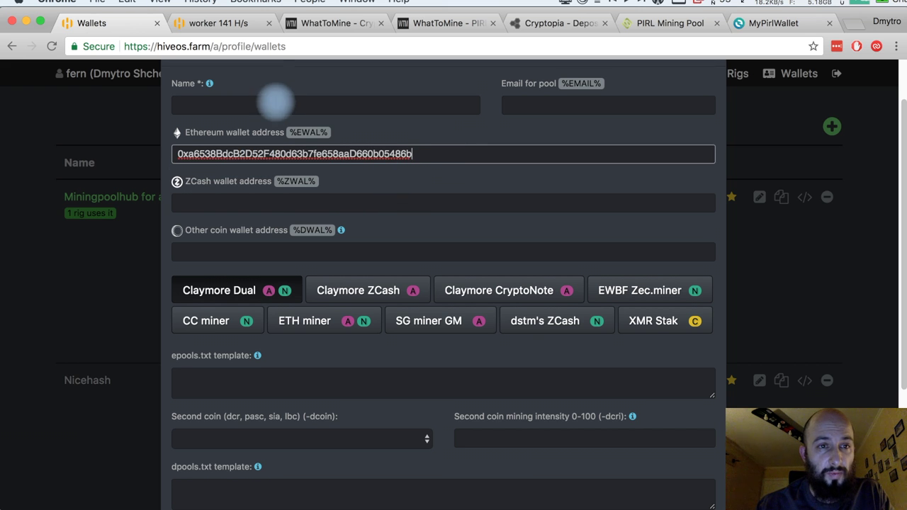
pyautogui.click(306, 106)
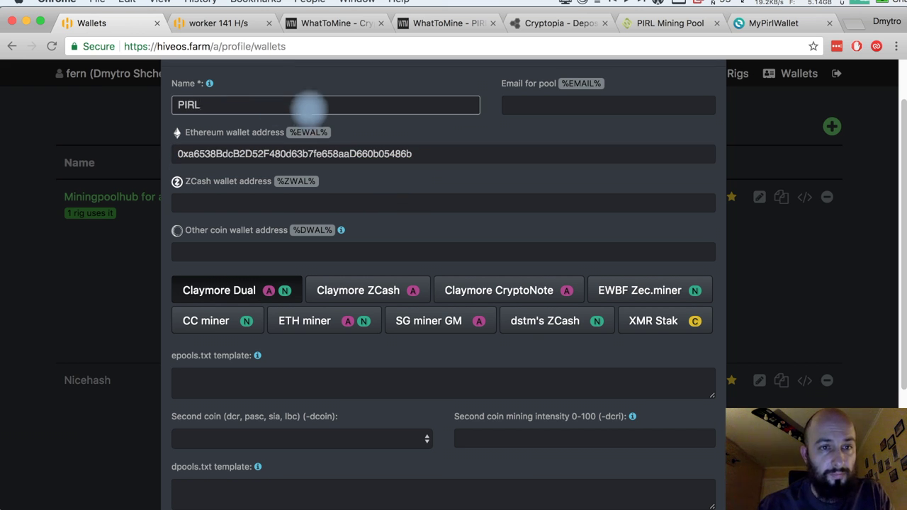
pyautogui.scroll(-2, 474, 212)
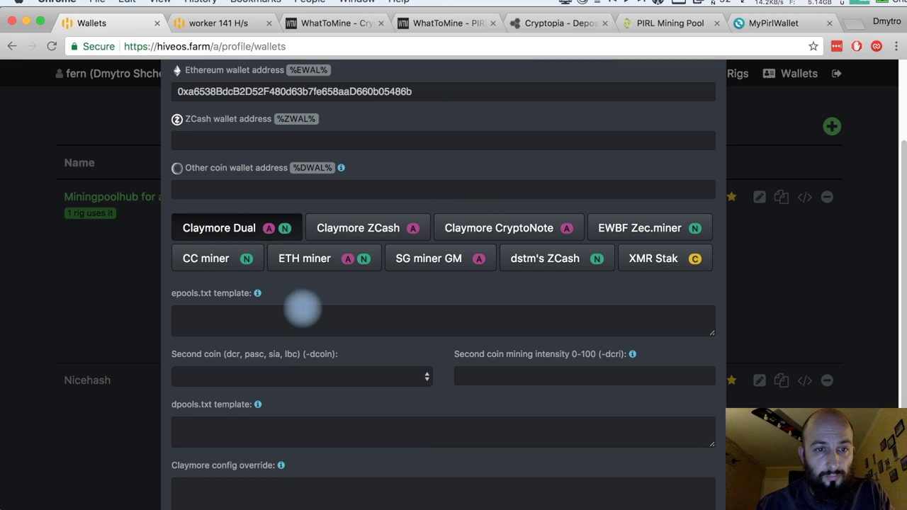
pyautogui.scroll(4, 297, 303)
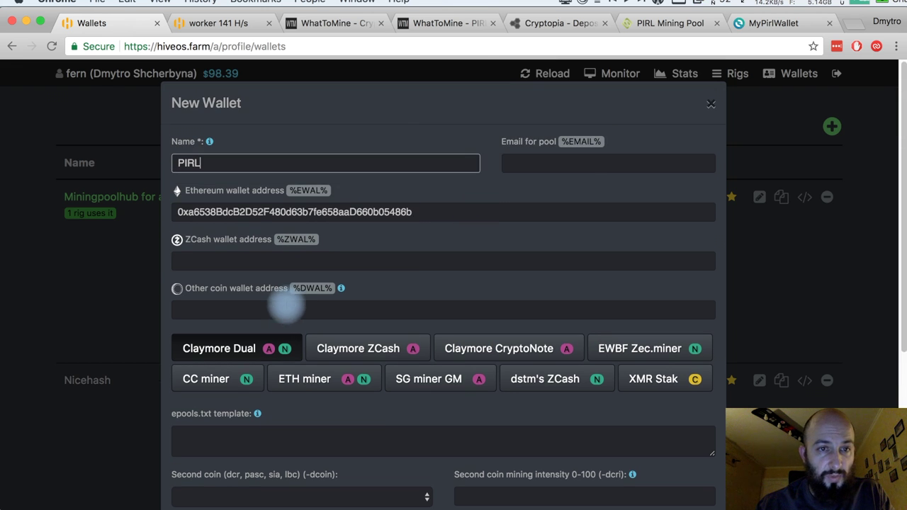
# - Check the PIRL pool's Linux Claymore example, then copy the nanopool example POOL line
pyautogui.click(661, 27)
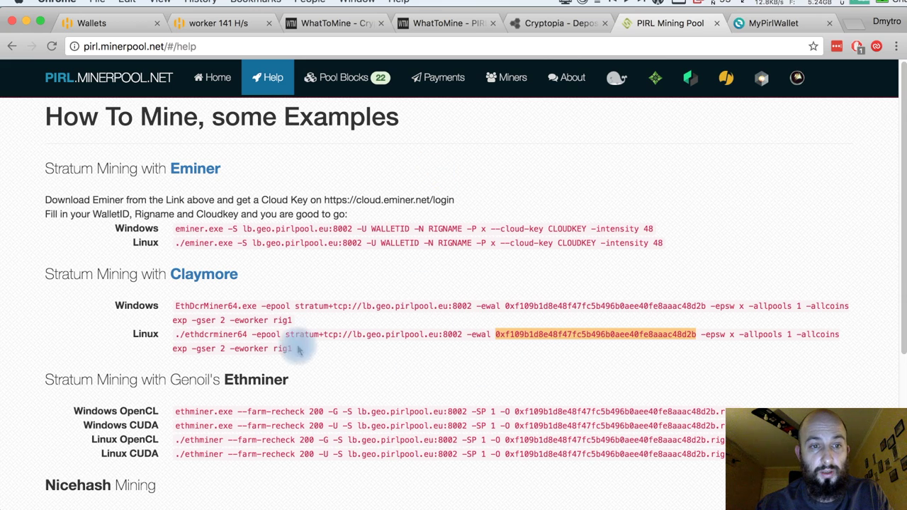
pyautogui.moveTo(173, 334); pyautogui.dragTo(289, 350)
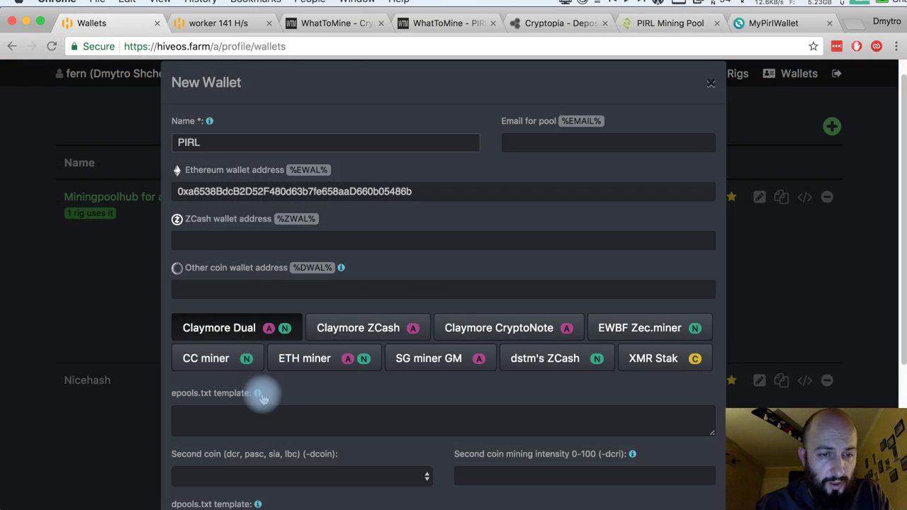
pyautogui.click(287, 399)
pyautogui.scroll(-2, 287, 399)
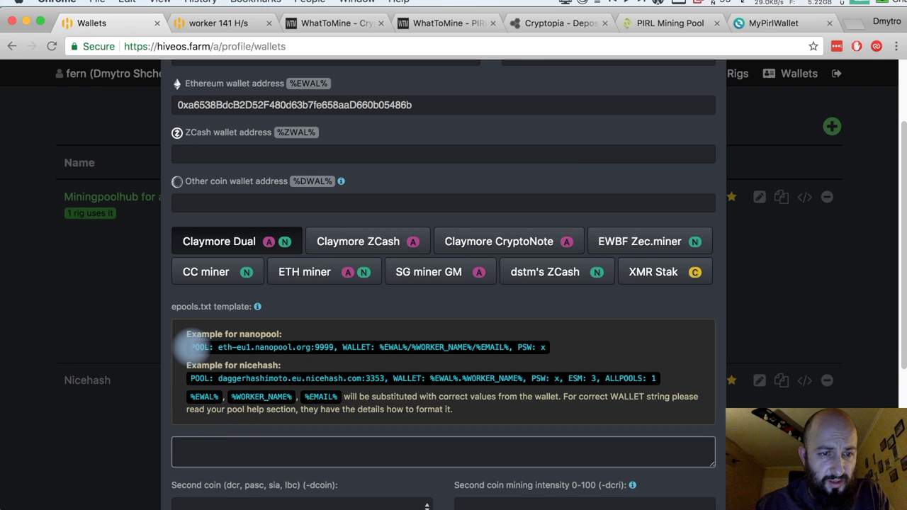
pyautogui.moveTo(189, 347); pyautogui.dragTo(540, 348)
pyautogui.press('super+c')
# - Paste the nanopool example line into the epools.txt template and return to the PIRL help page
pyautogui.click(344, 447)
pyautogui.press('super+v')
pyautogui.click(257, 306)
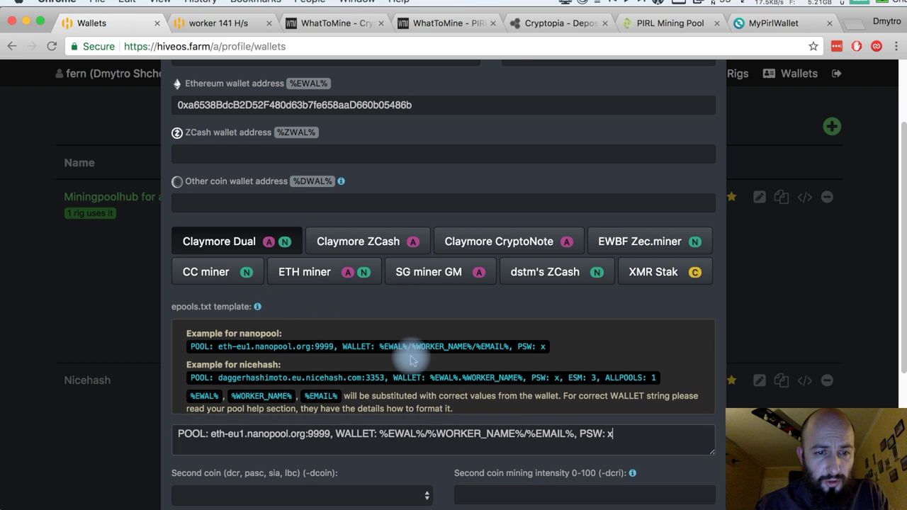
pyautogui.click(656, 25)
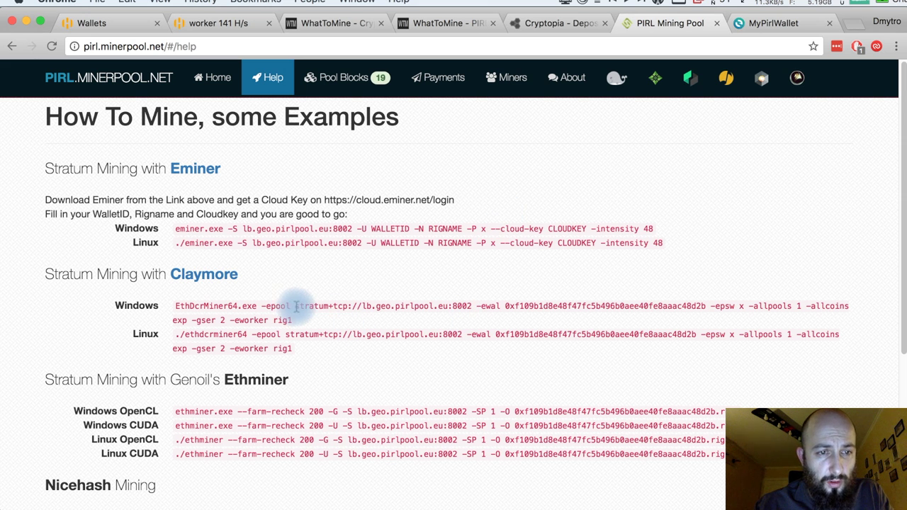
# - Replace the nanopool server in epools.txt with stratum+tcp://lb.geo.pirlpool.eu:8002
pyautogui.moveTo(286, 335); pyautogui.dragTo(452, 338)
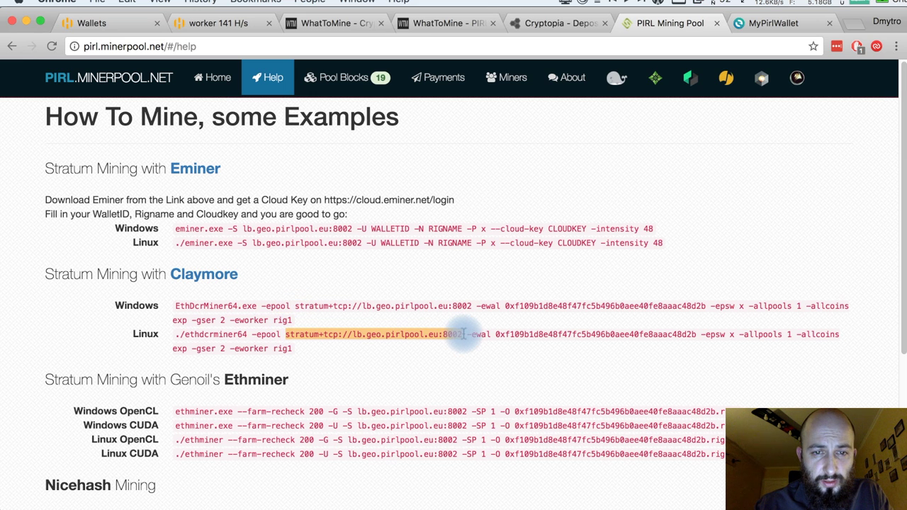
pyautogui.click(127, 23)
pyautogui.click(211, 296)
pyautogui.moveTo(211, 296); pyautogui.dragTo(331, 301)
pyautogui.press('super+v')
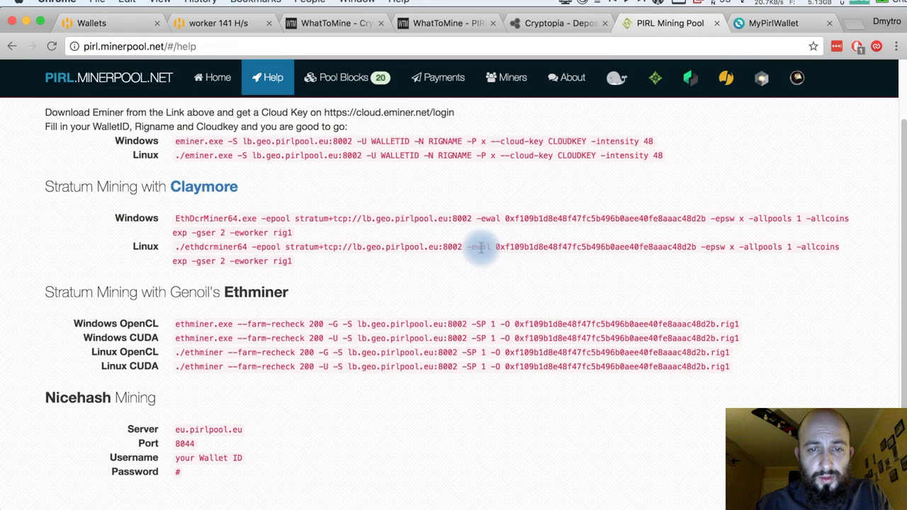
# - Delete /%WORKER_NAME%/%EMAIL% so the line ends WALLET: %EWAL%, PSW: x
pyautogui.moveTo(478, 247); pyautogui.dragTo(699, 248)
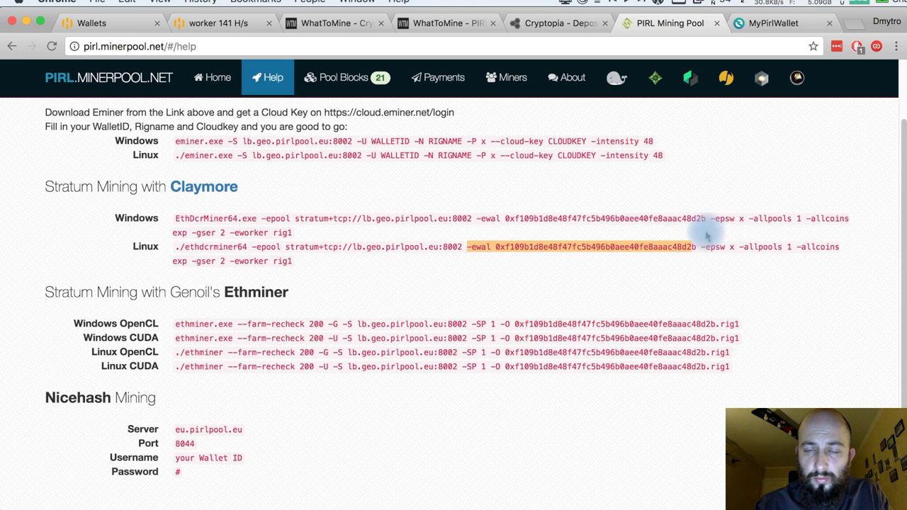
pyautogui.click(700, 245)
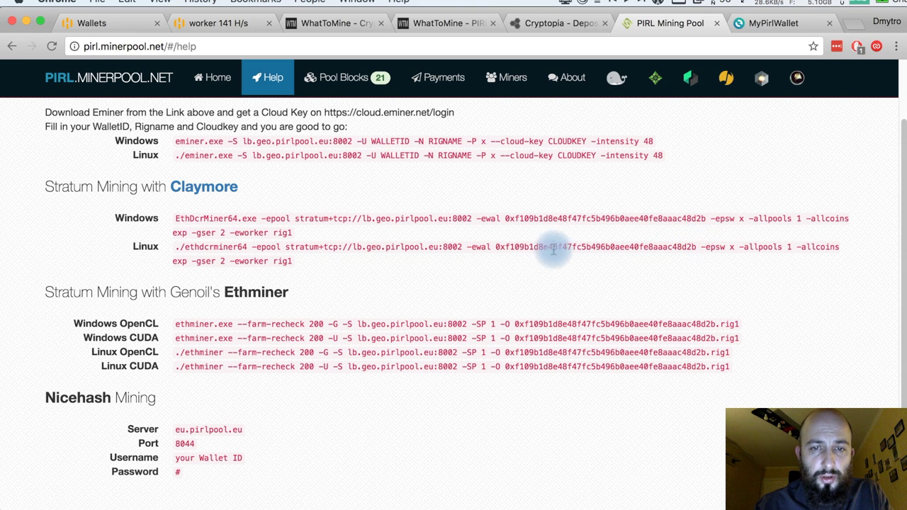
pyautogui.click(89, 22)
pyautogui.moveTo(466, 295); pyautogui.dragTo(599, 296)
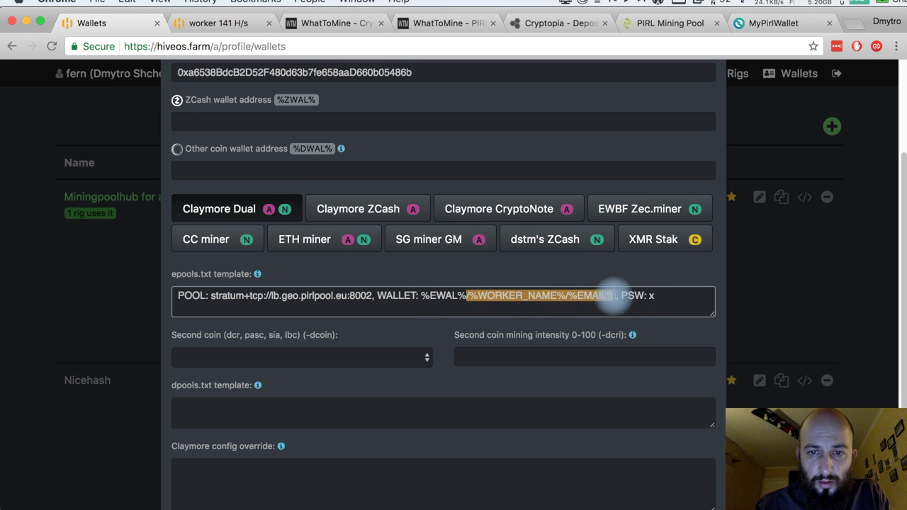
pyautogui.press('BackSpace')
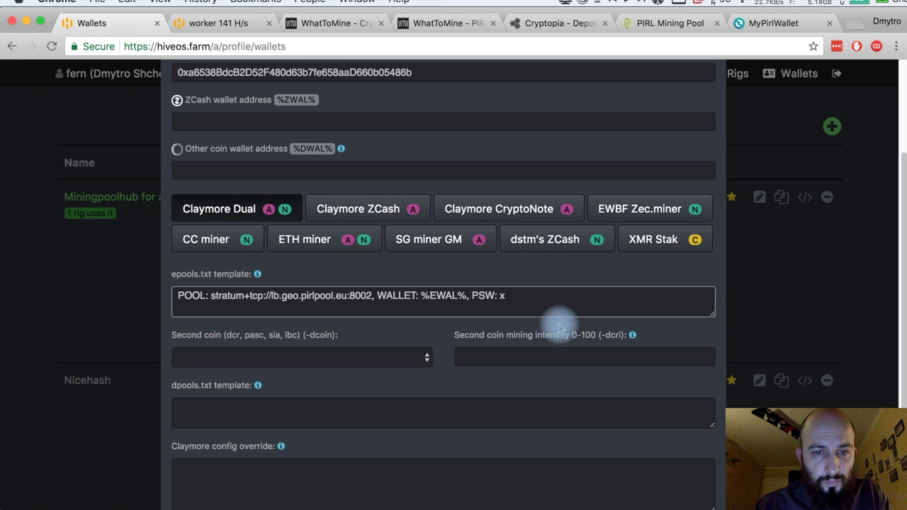
pyautogui.click(532, 297)
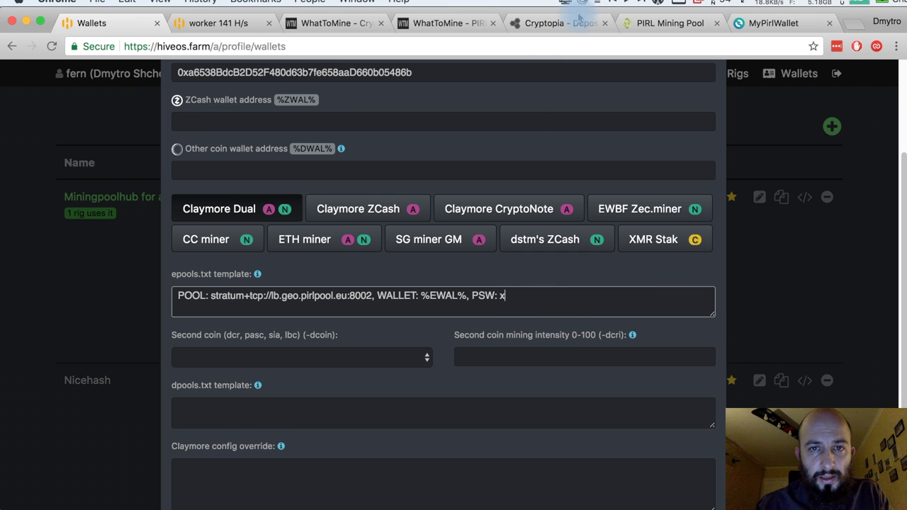
pyautogui.click(670, 27)
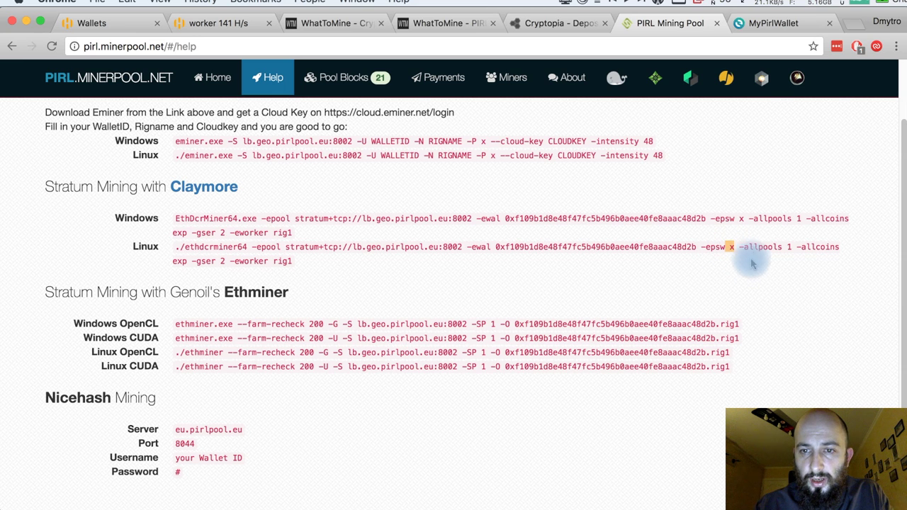
# - Paste -allpools 1 -allcoins exp -gser 2 into the Claymore config override
pyautogui.moveTo(739, 247); pyautogui.dragTo(231, 261)
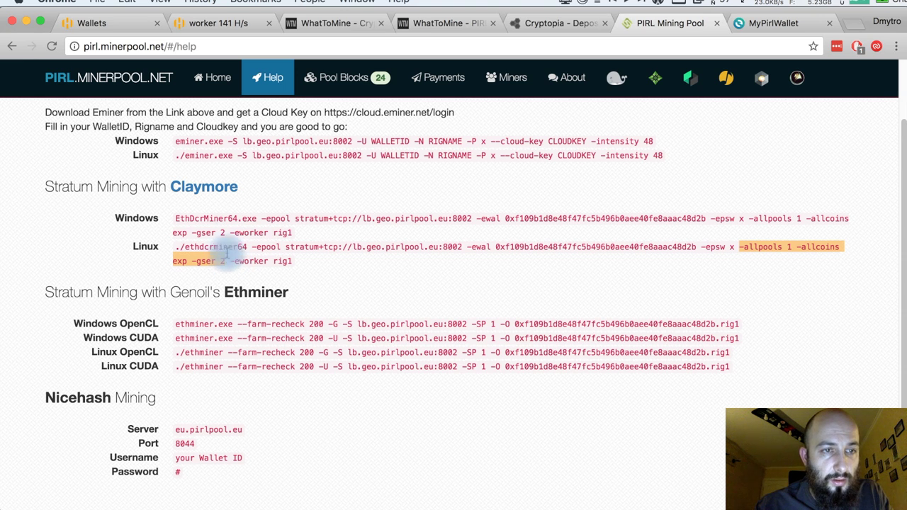
pyautogui.click(99, 28)
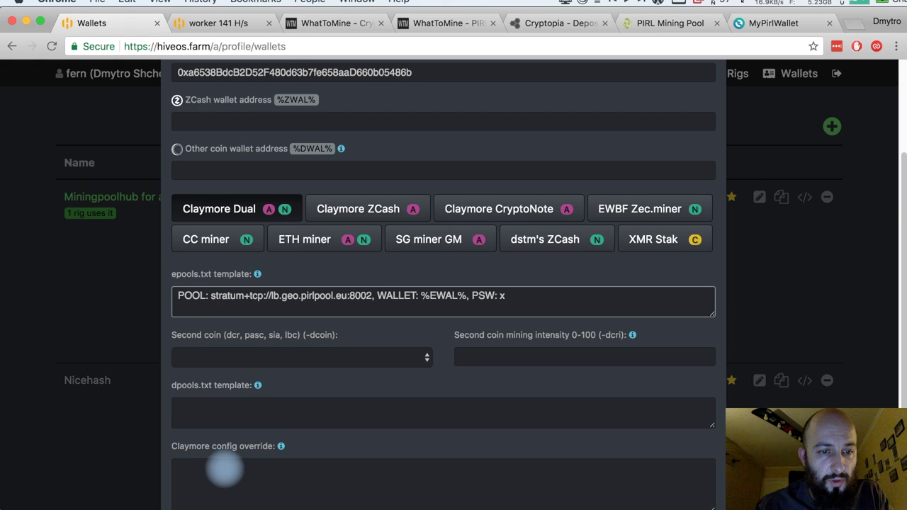
pyautogui.scroll(-3, 234, 411)
pyautogui.click(273, 400)
pyautogui.press('super+v')
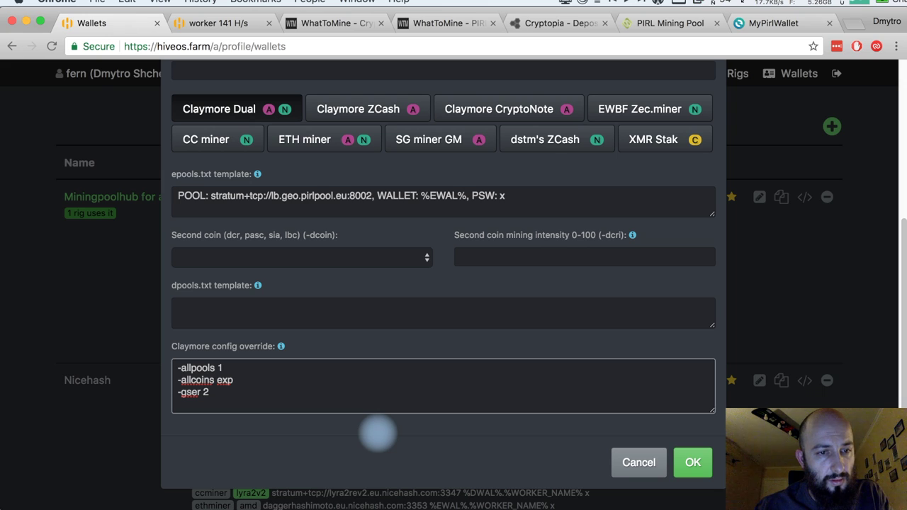
# - Take the -eworker rig1 option from the help page and place the caret at the template's end
pyautogui.press('super+6')
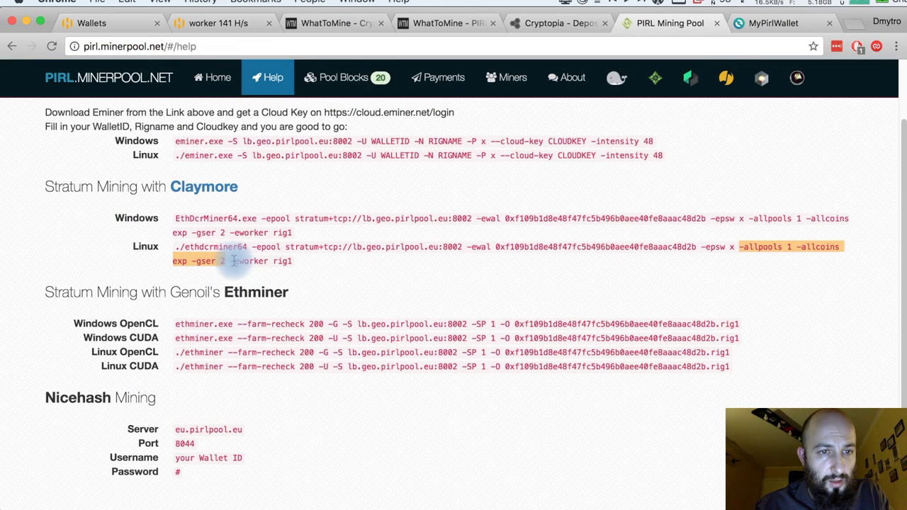
pyautogui.moveTo(231, 261); pyautogui.dragTo(292, 273)
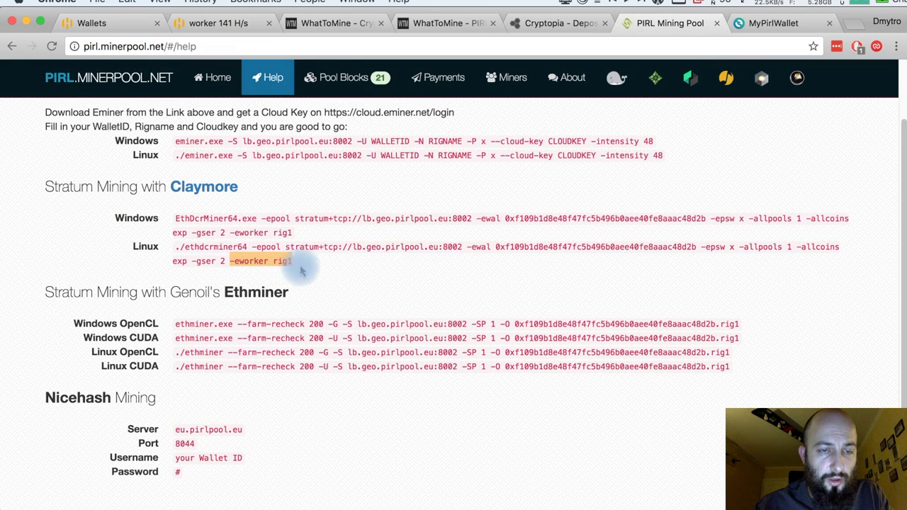
pyautogui.click(106, 25)
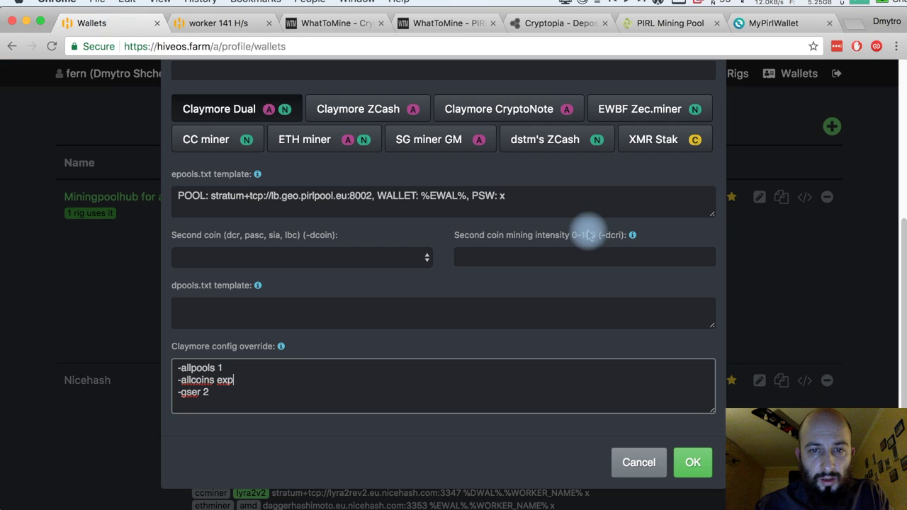
pyautogui.click(567, 205)
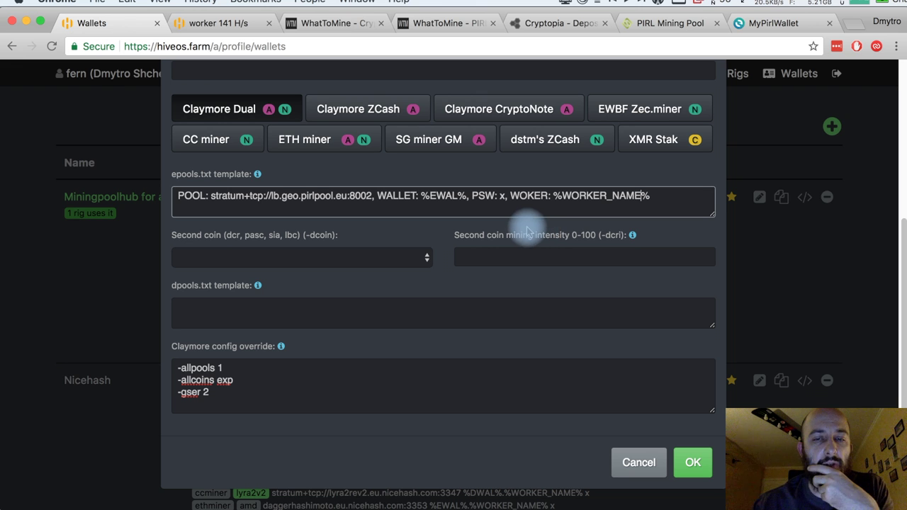
# - Correct WOKER to WORKER: %WORKER_NAME% in epools.txt and save the PIRL wallet with OK
pyautogui.moveTo(555, 196); pyautogui.dragTo(642, 196)
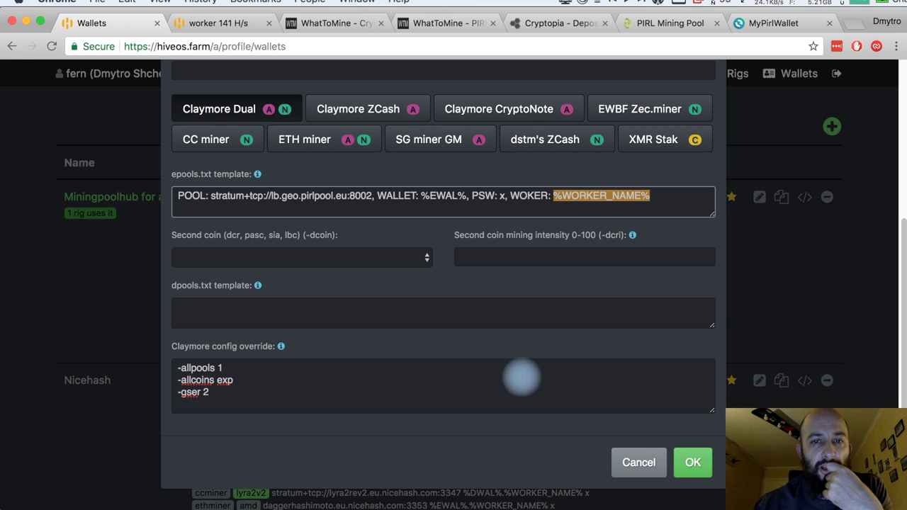
pyautogui.click(528, 195)
pyautogui.write('R')
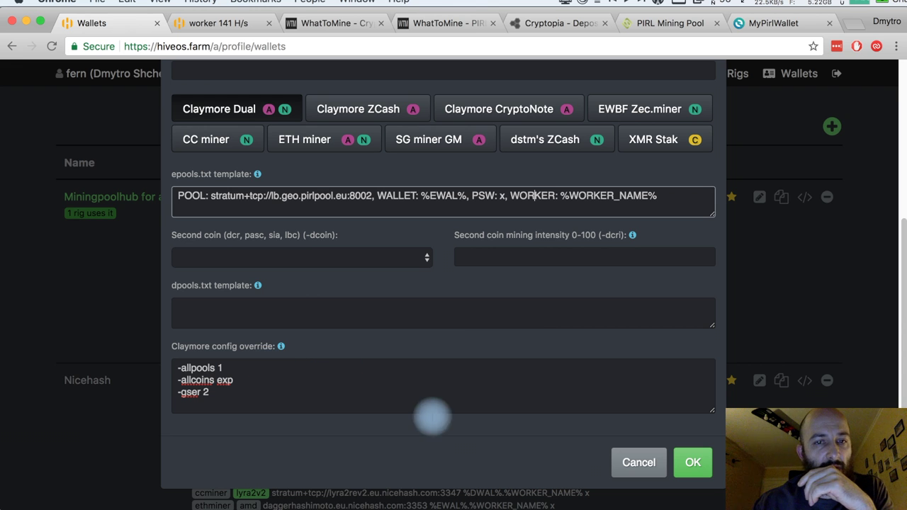
pyautogui.scroll(1, 567, 448)
pyautogui.scroll(5, 570, 397)
pyautogui.scroll(-5, 581, 404)
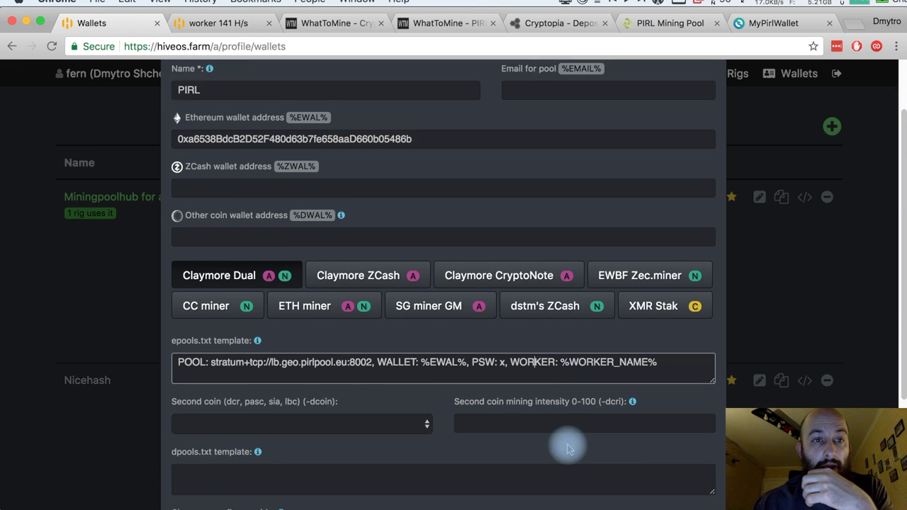
pyautogui.click(693, 505)
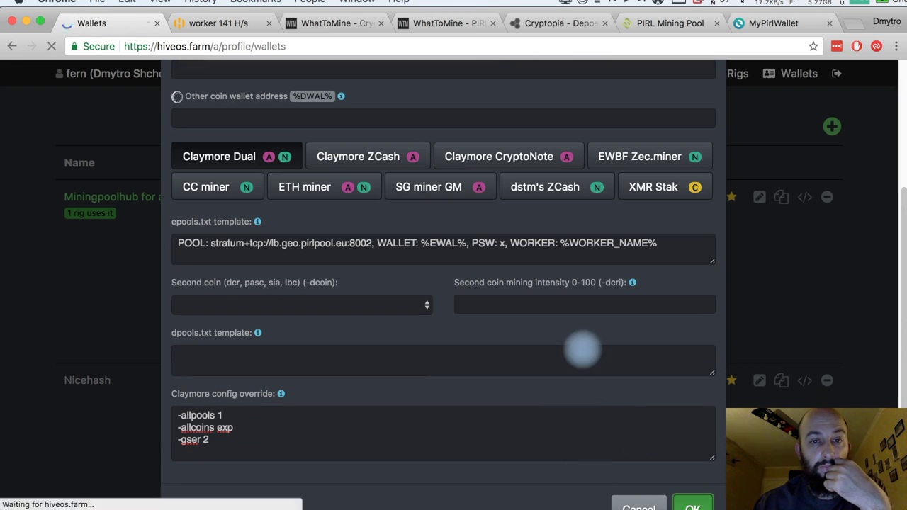
# - Reload the rig, select the Claymore Dual (AMD, Nvidia) miner and the PIRL wallet, and apply them
pyautogui.click(228, 23)
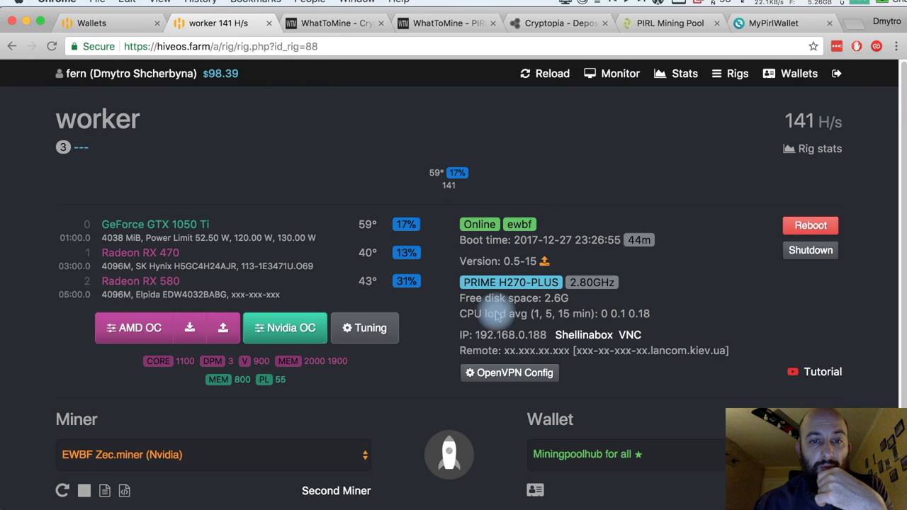
pyautogui.scroll(-2, 480, 326)
pyautogui.scroll(2, 539, 163)
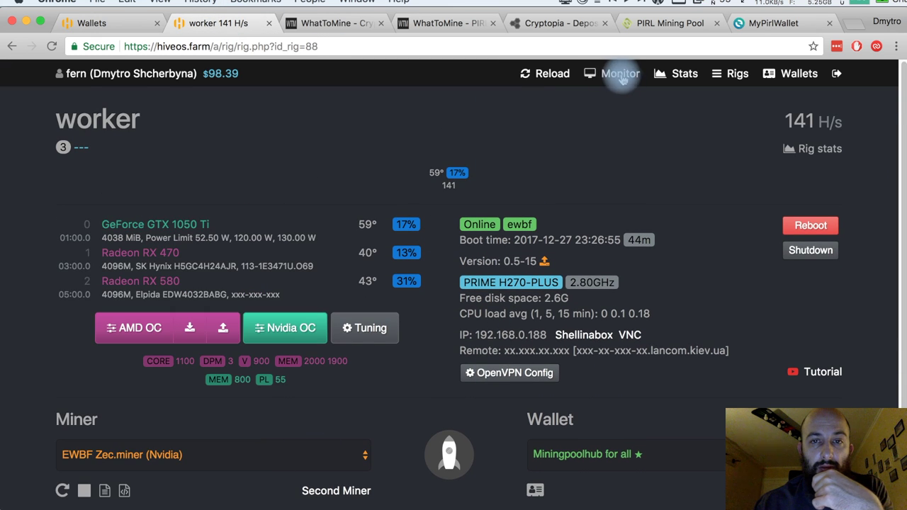
pyautogui.click(533, 76)
pyautogui.scroll(-2, 253, 304)
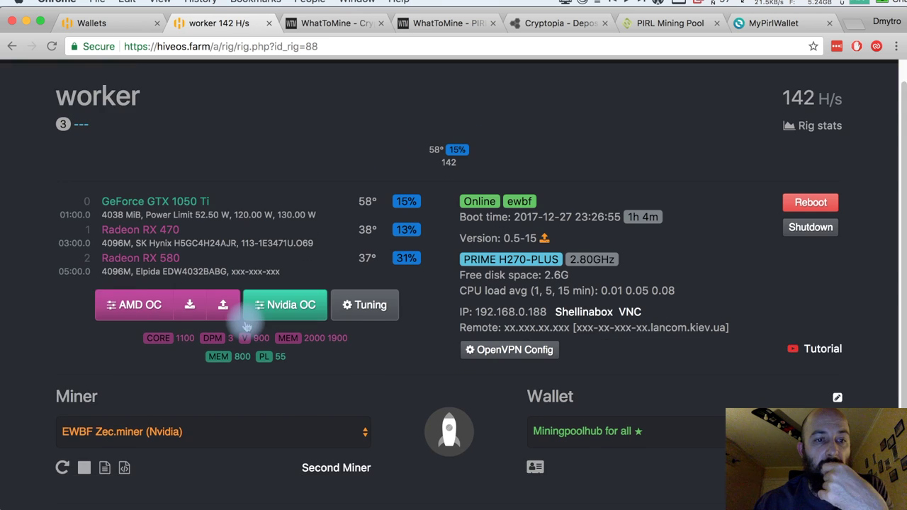
pyautogui.click(215, 398)
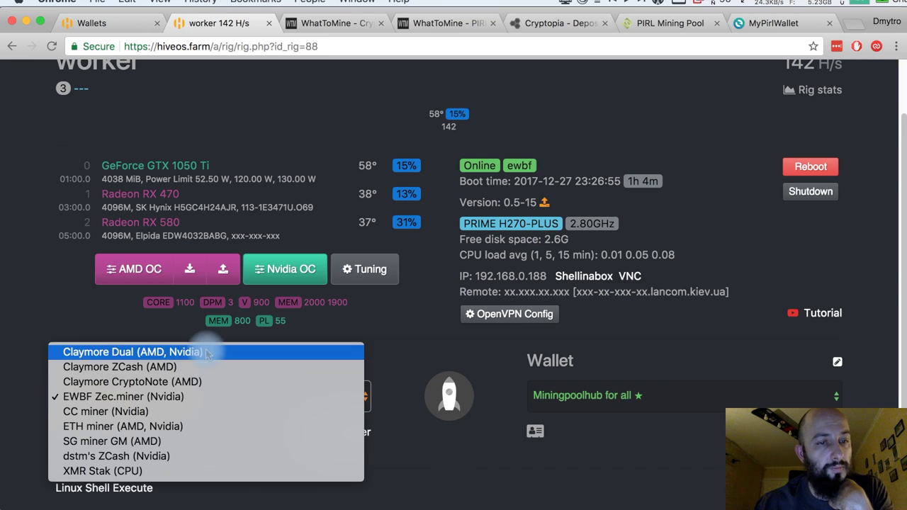
pyautogui.click(207, 351)
pyautogui.click(558, 400)
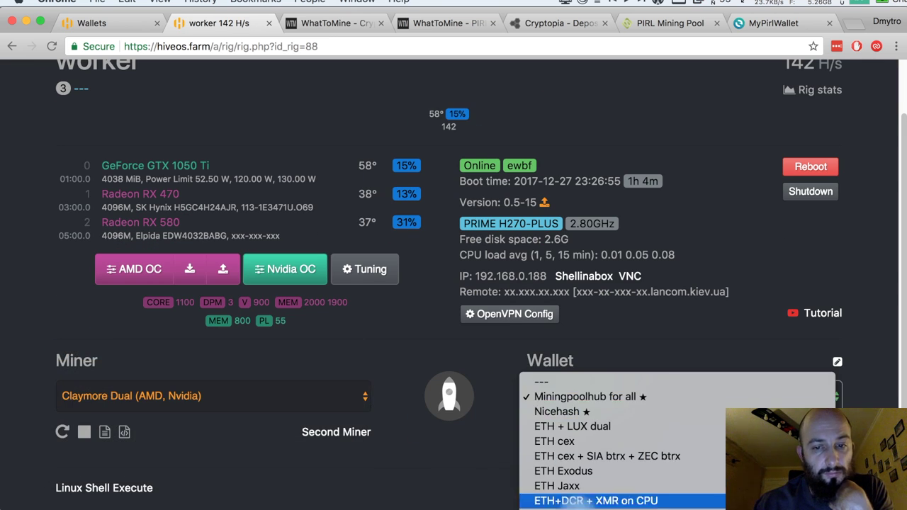
pyautogui.press('Return')
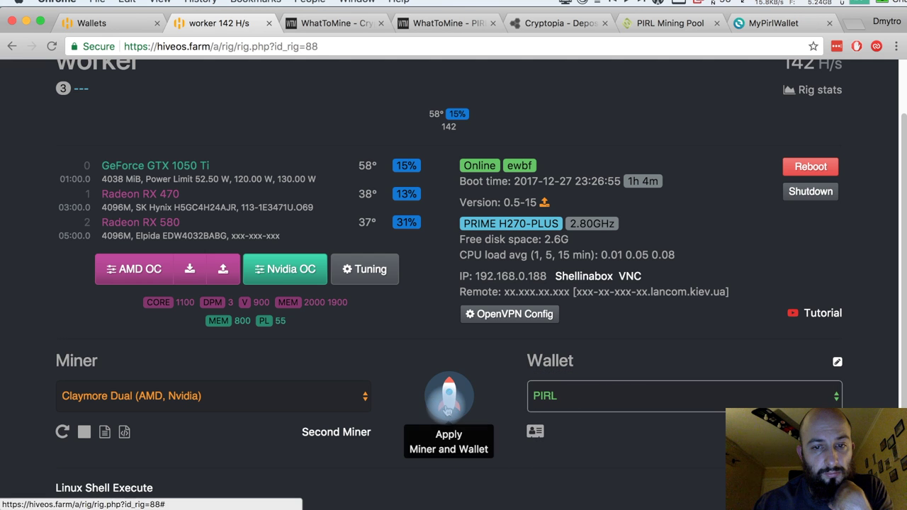
pyautogui.click(433, 403)
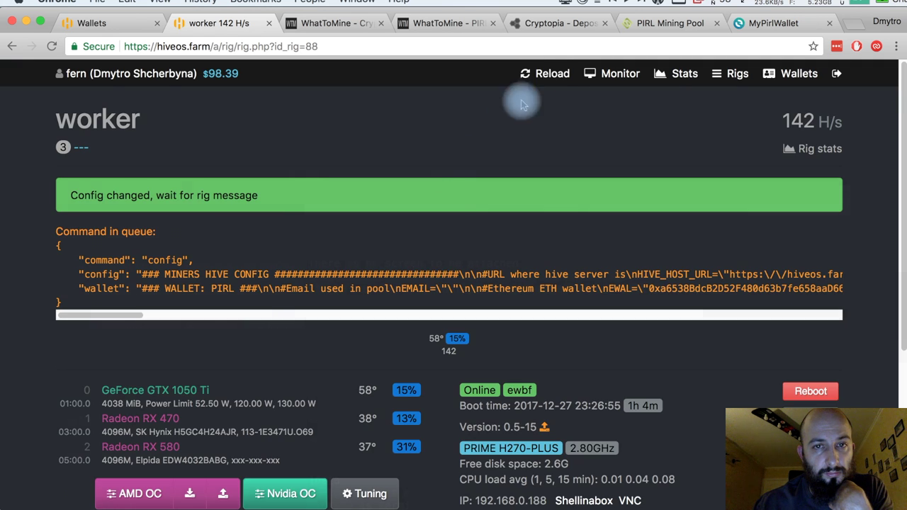
# - Maximize the ssh Terminal and show Claymore connected to lb.geo.pirlpool.eu:8002 at about 68.3 Mh/s
pyautogui.press('super+Tab')
pyautogui.moveTo(134, 34); pyautogui.dragTo(112, 9)
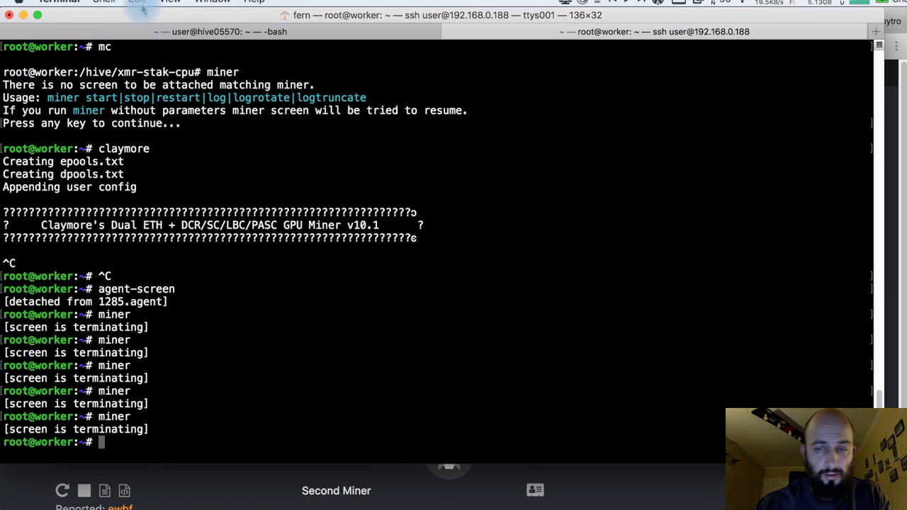
pyautogui.doubleClick(112, 9)
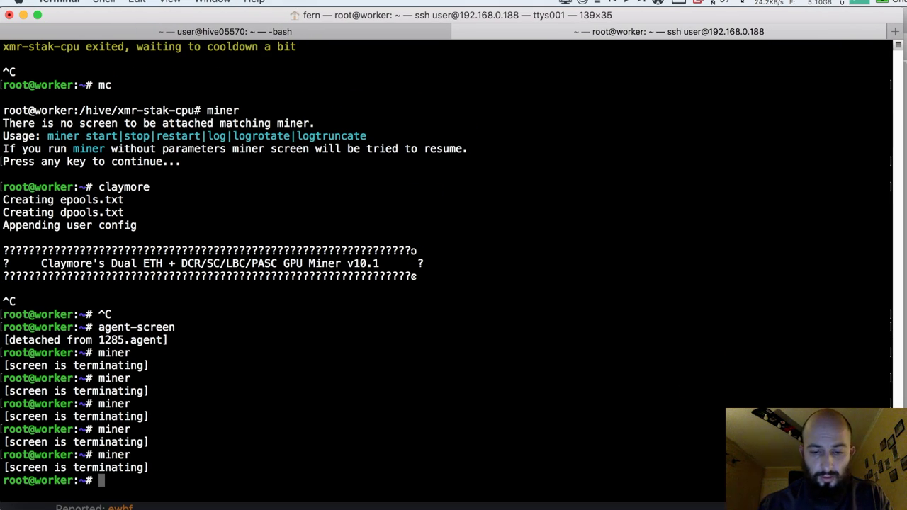
pyautogui.press('Return')
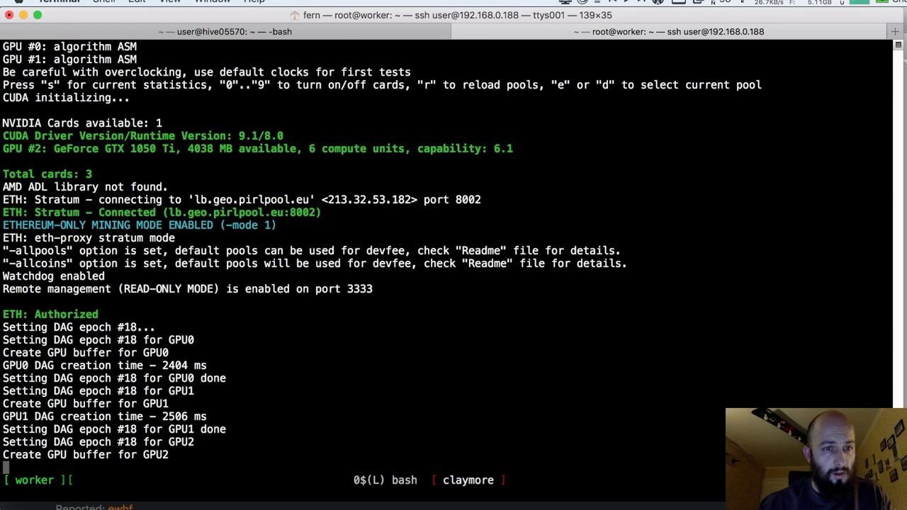
pyautogui.moveTo(144, 174); pyautogui.dragTo(312, 178)
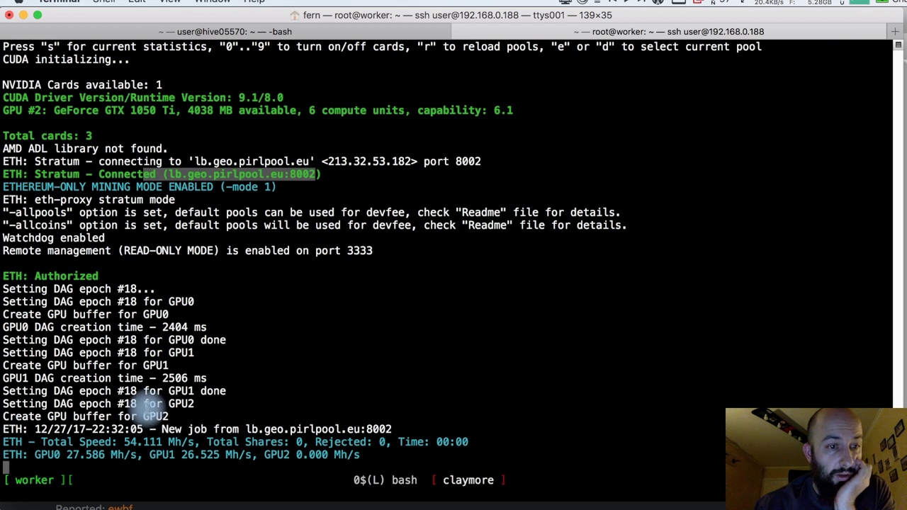
pyautogui.moveTo(182, 457); pyautogui.dragTo(88, 438)
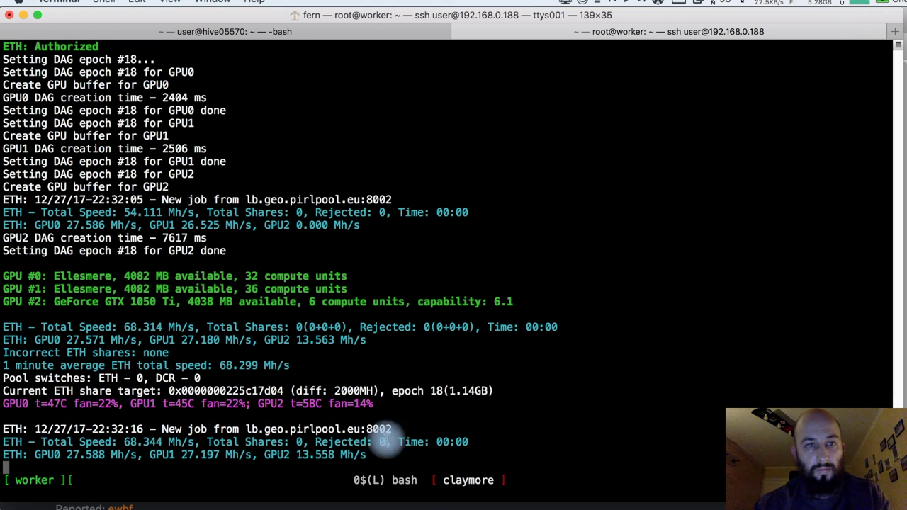
# - Reload the rig, clear the Rig config changed badge, and request its actual miner config
pyautogui.press('super+Tab')
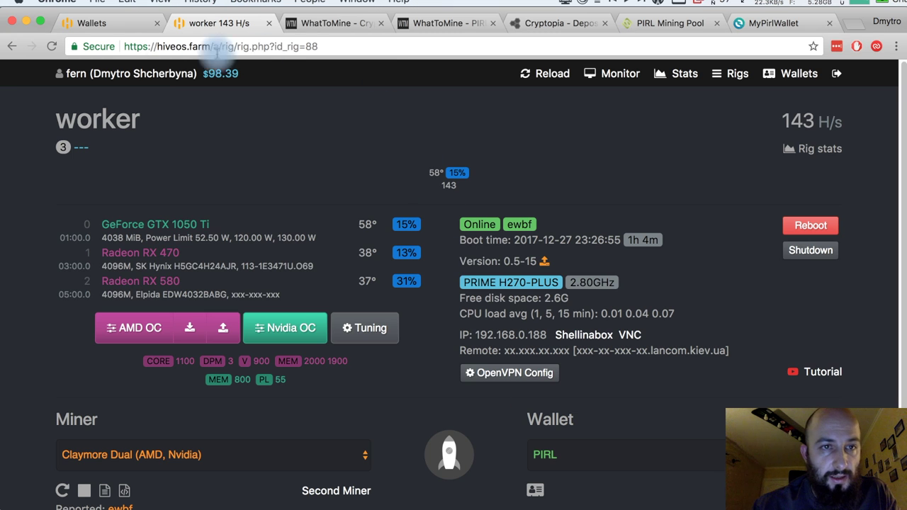
pyautogui.click(561, 75)
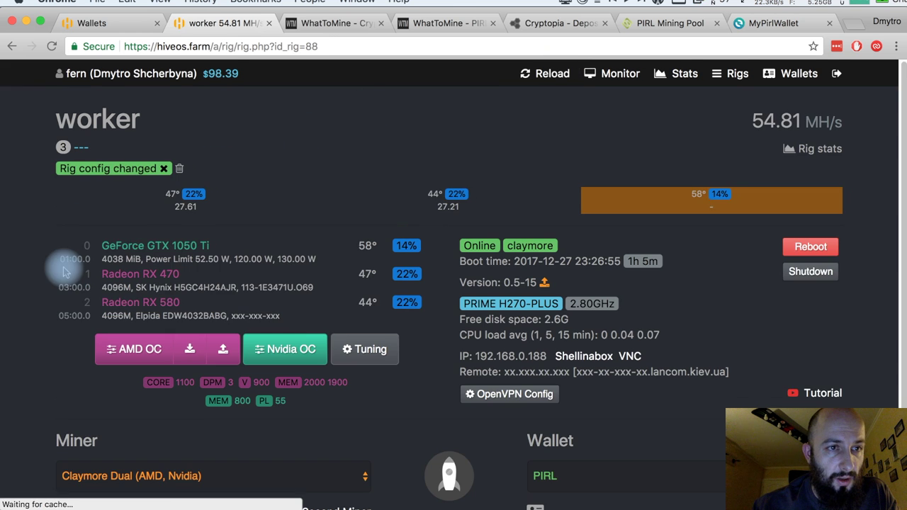
pyautogui.scroll(-1, 183, 144)
pyautogui.click(179, 121)
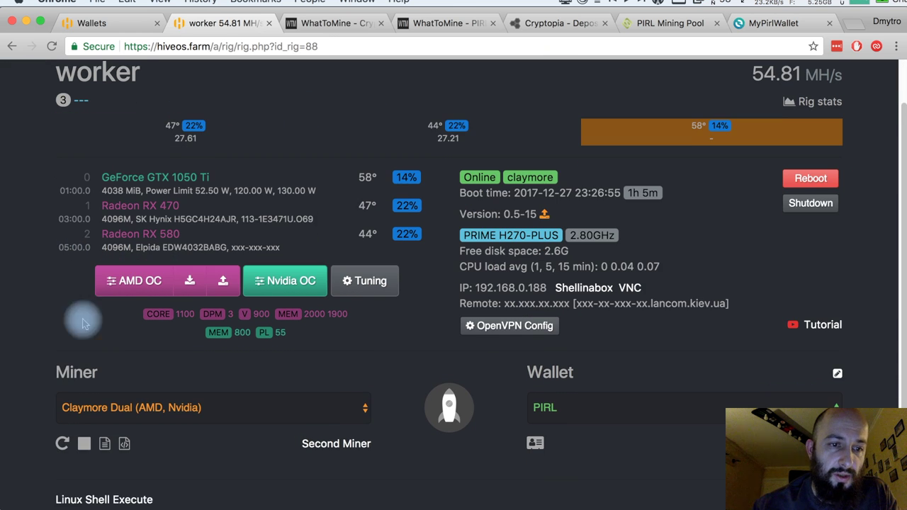
pyautogui.click(124, 434)
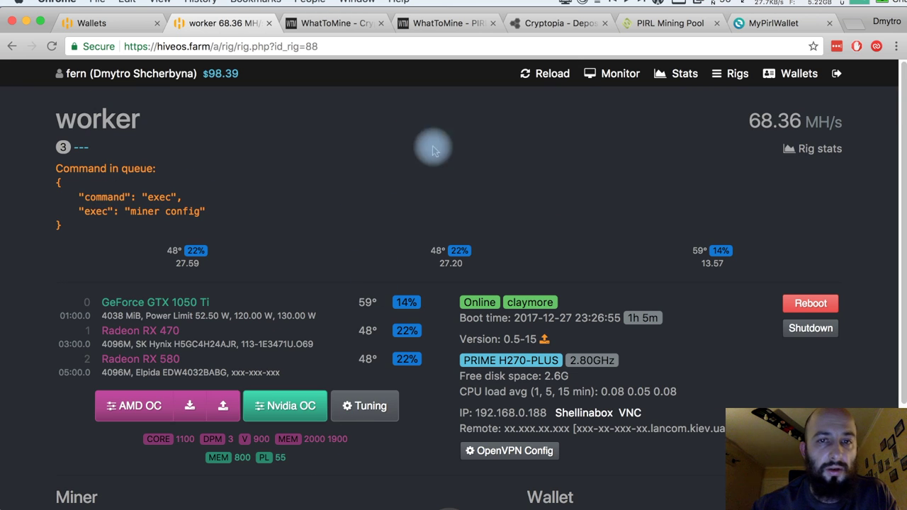
pyautogui.click(555, 74)
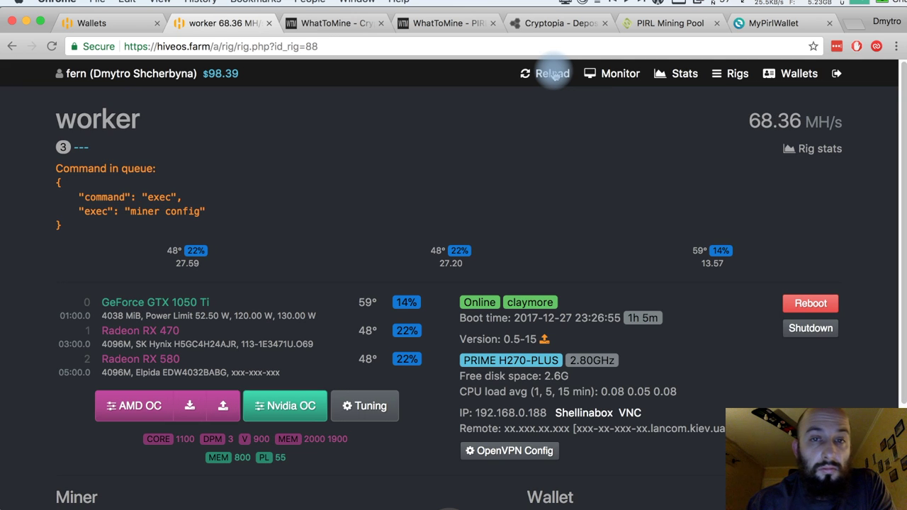
pyautogui.click(553, 73)
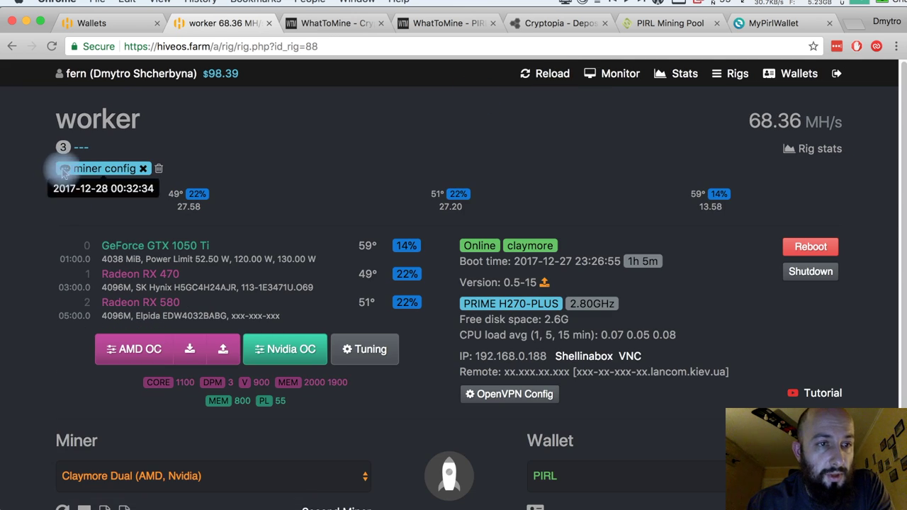
# - Expand the returned config.txt and point out the -allpools and -allcoins user options
pyautogui.click(78, 170)
pyautogui.scroll(-3, 447, 248)
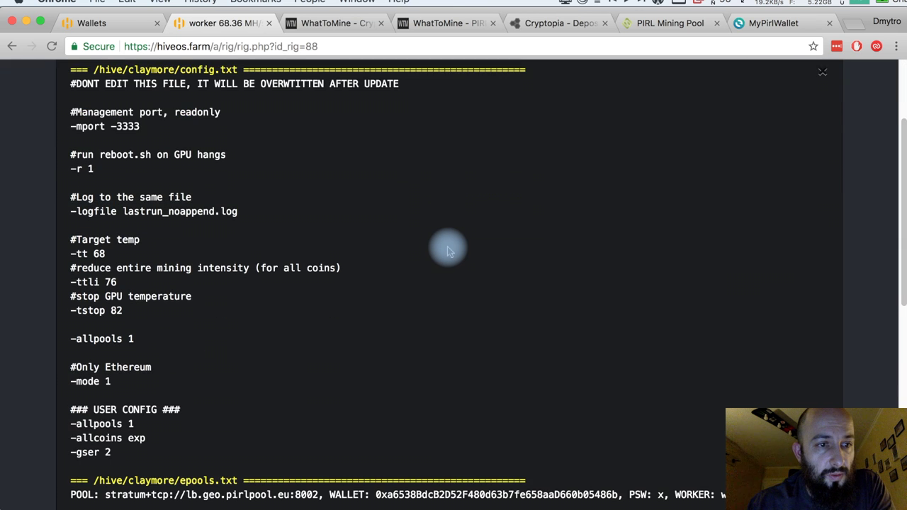
pyautogui.scroll(-3, 454, 284)
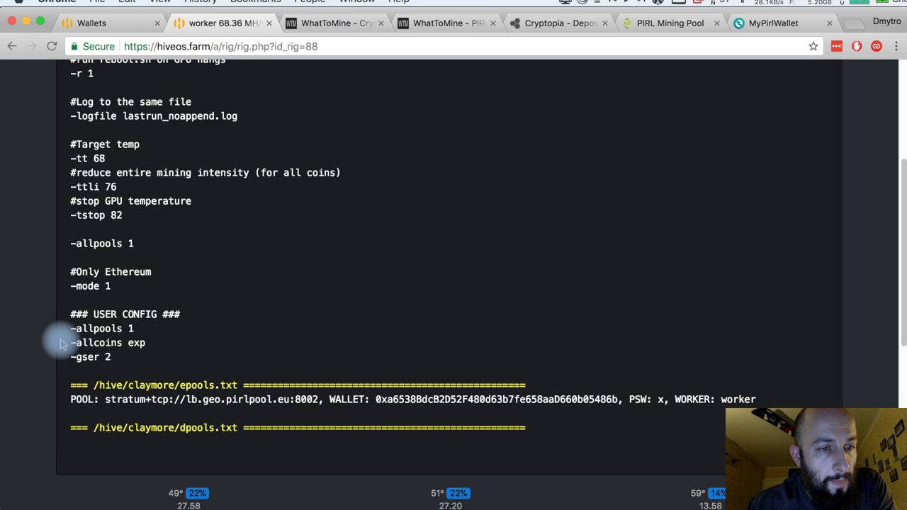
pyautogui.moveTo(70, 325); pyautogui.dragTo(147, 345)
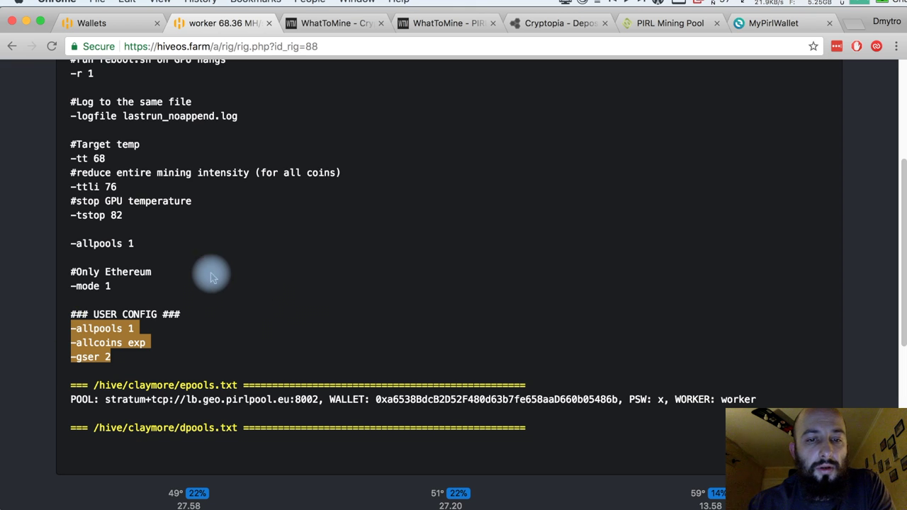
pyautogui.scroll(-5, 193, 264)
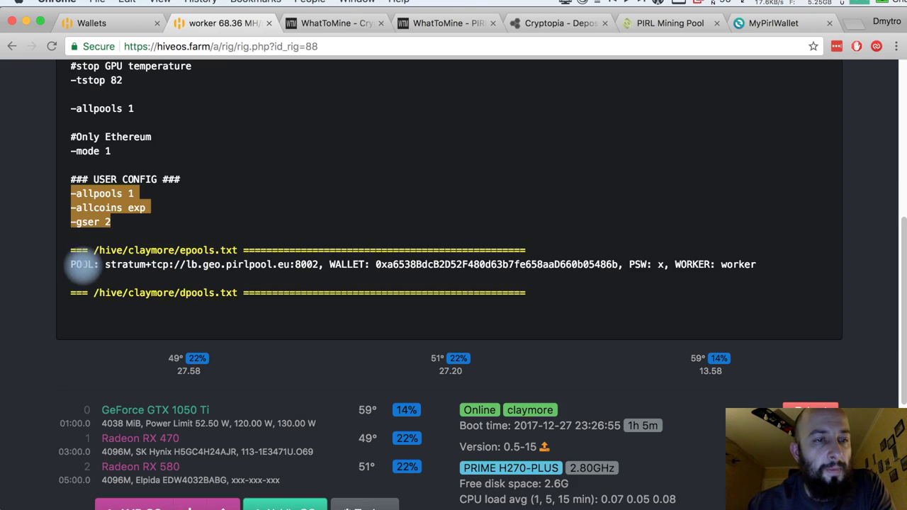
# - Review the lb.geo.pirlpool.eu:8002 POOL line's wallet and WORKER fields against the rig name
pyautogui.moveTo(64, 264); pyautogui.dragTo(788, 279)
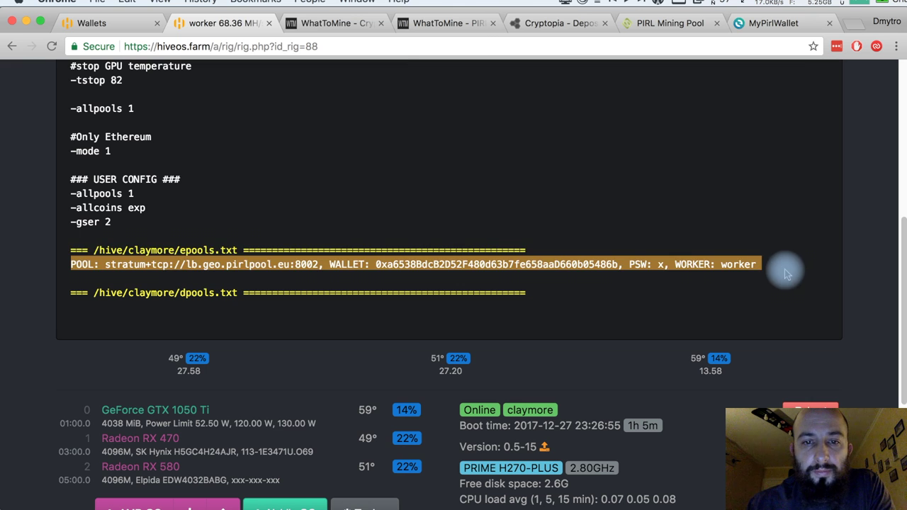
pyautogui.click(785, 275)
pyautogui.moveTo(377, 267); pyautogui.dragTo(638, 265)
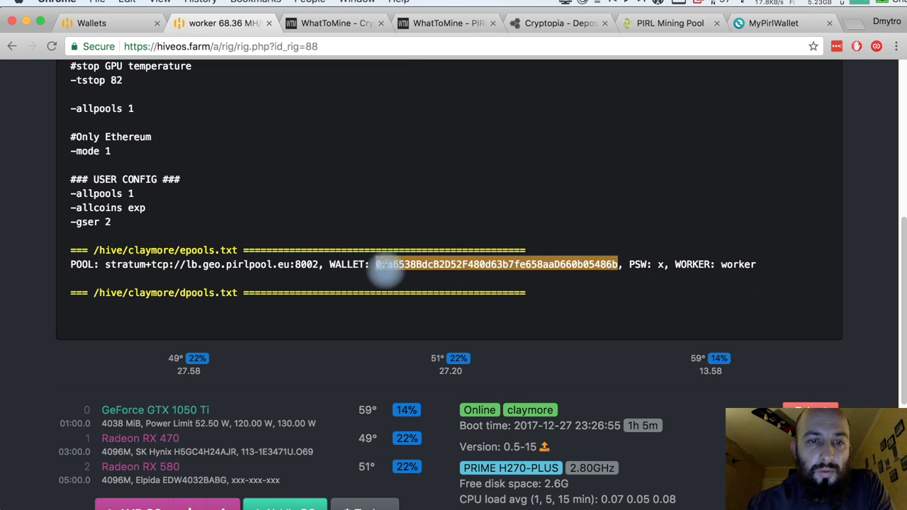
pyautogui.click(383, 270)
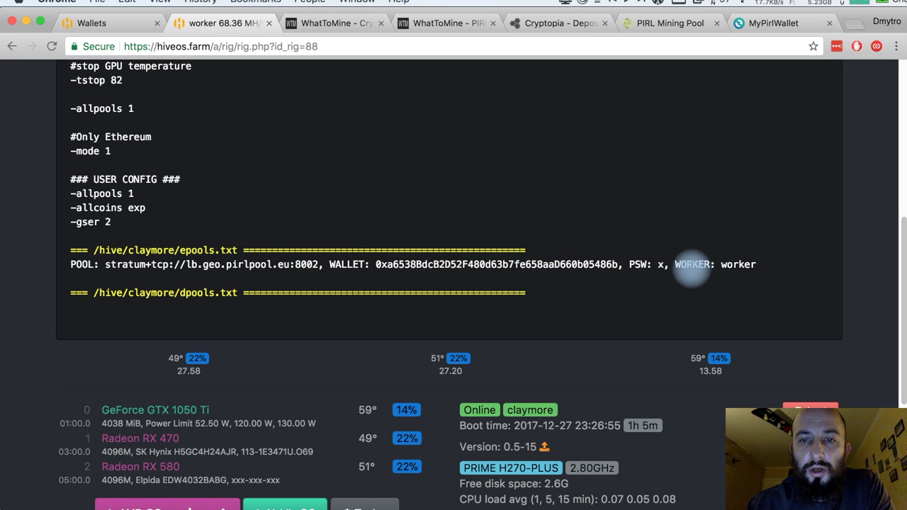
pyautogui.doubleClick(691, 265)
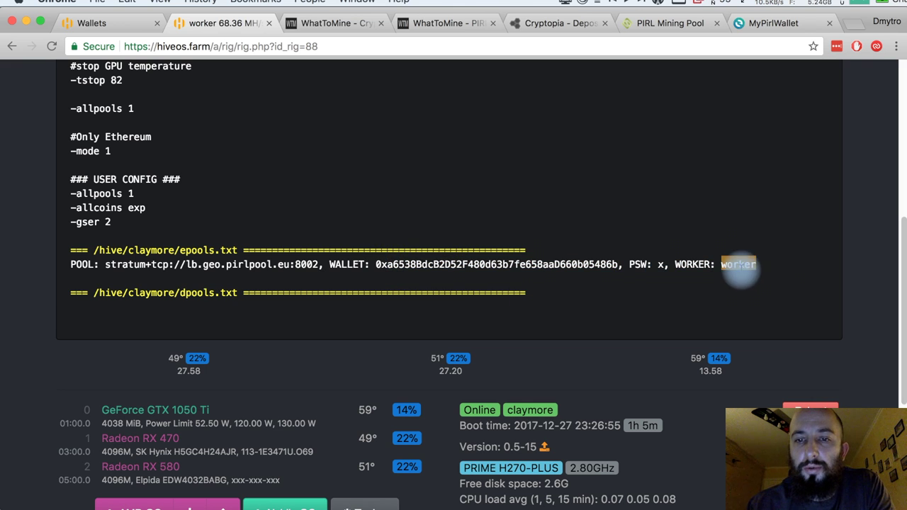
pyautogui.scroll(5, 462, 314)
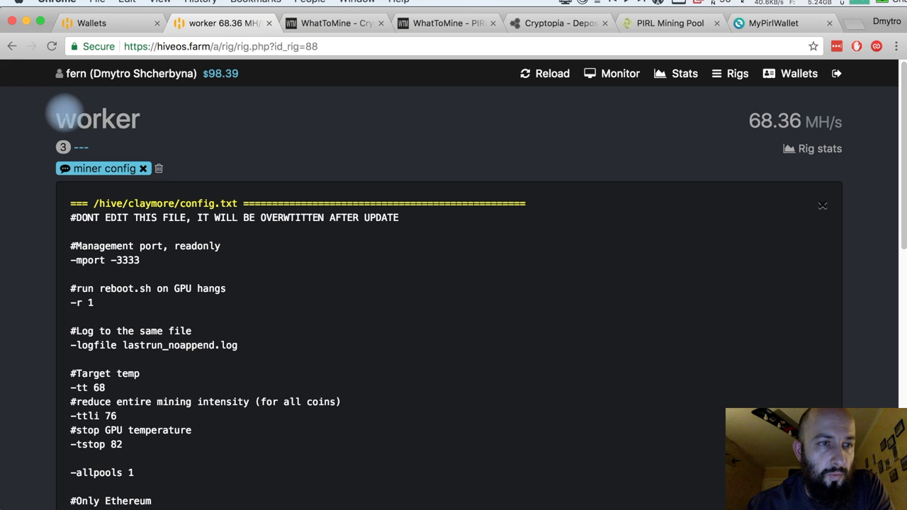
pyautogui.moveTo(49, 117); pyautogui.dragTo(160, 119)
pyautogui.scroll(-10, 541, 257)
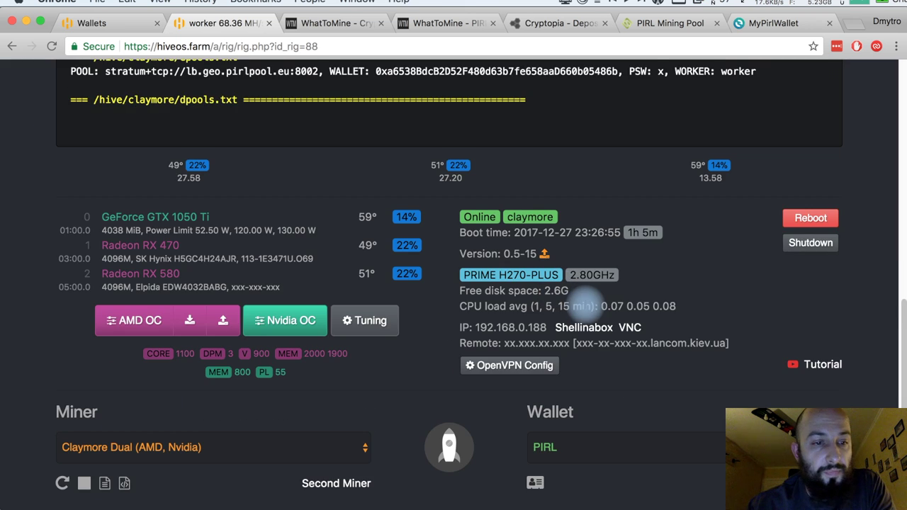
pyautogui.scroll(-1, 585, 309)
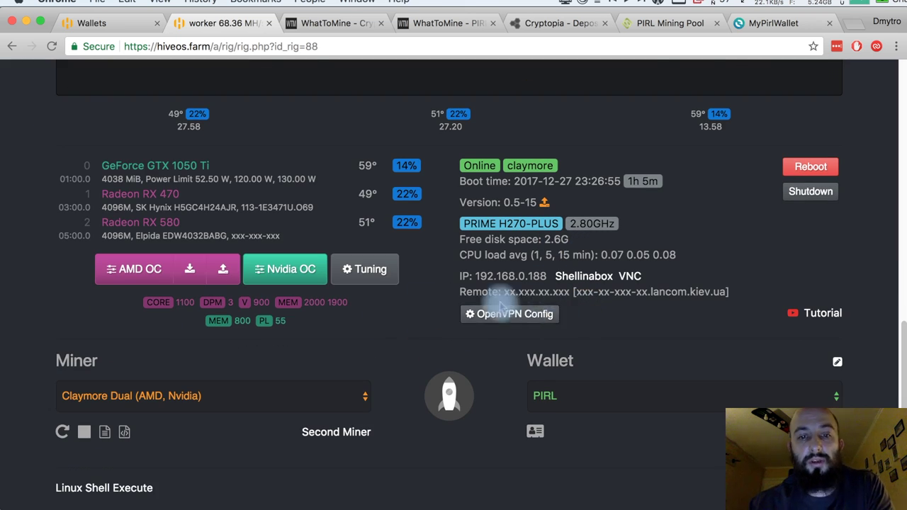
pyautogui.scroll(6, 409, 320)
# - Bring up the PIRL Mining Pool home page with its PirlCoin address lookup
pyautogui.click(674, 22)
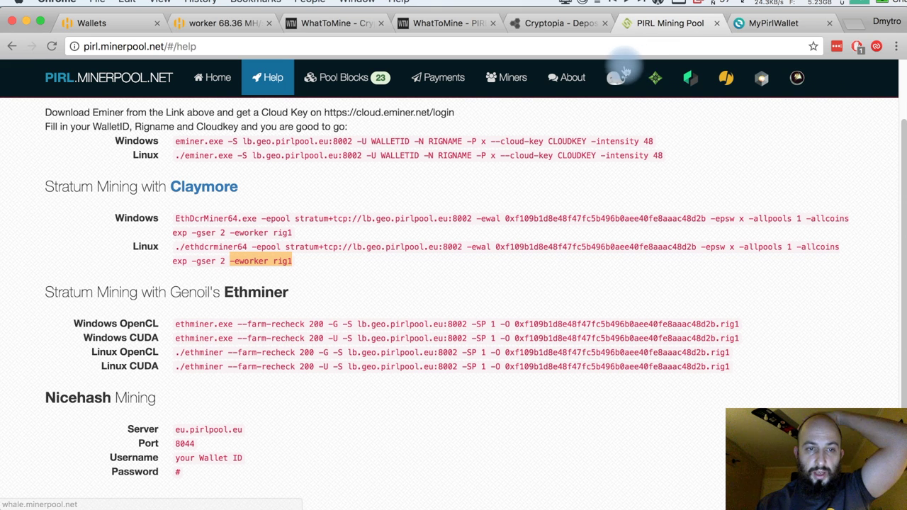
pyautogui.scroll(2, 506, 276)
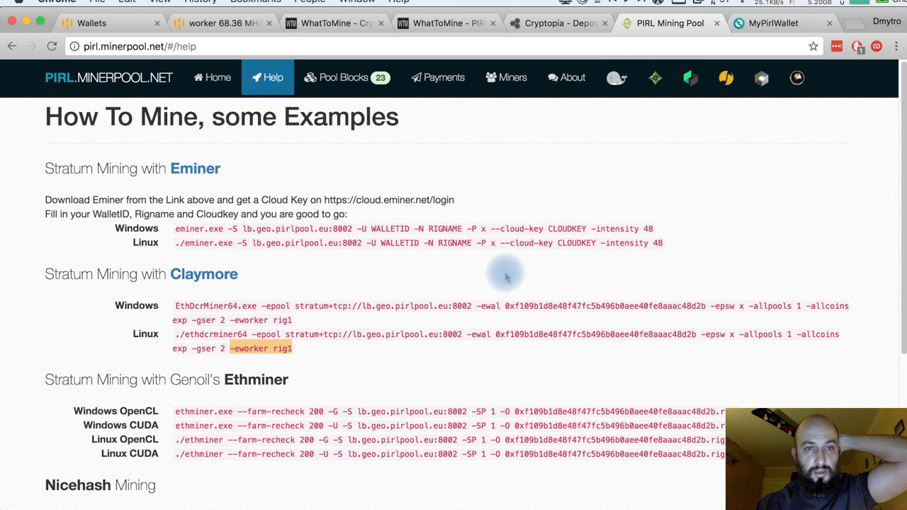
pyautogui.click(217, 82)
# - Search the HiveOS wallets list for PIRL and select the PIRL wallet address
pyautogui.click(113, 22)
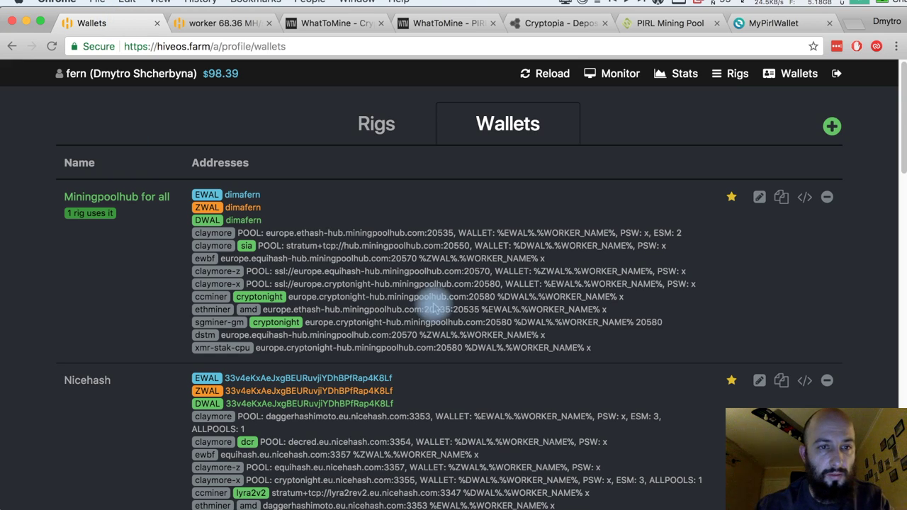
pyautogui.scroll(-10, 330, 262)
pyautogui.hotkey('ctrl', 'f')
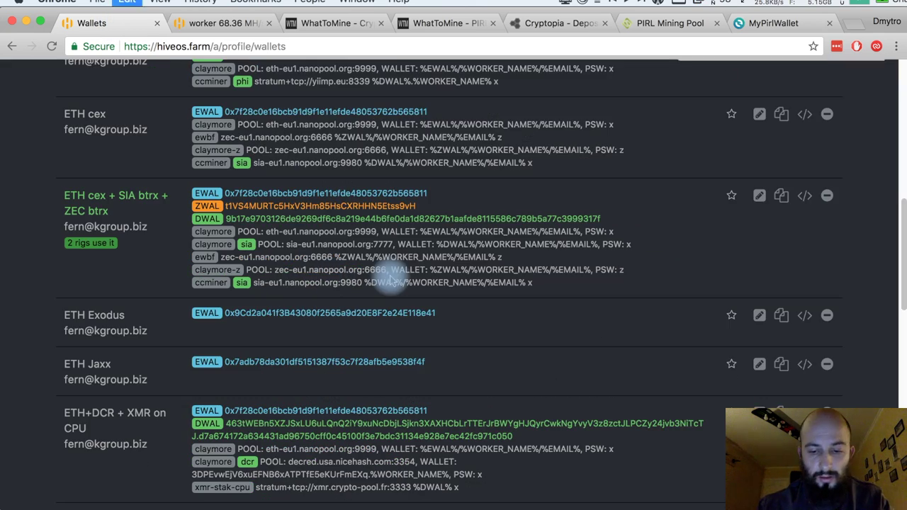
pyautogui.write('PIRKL')
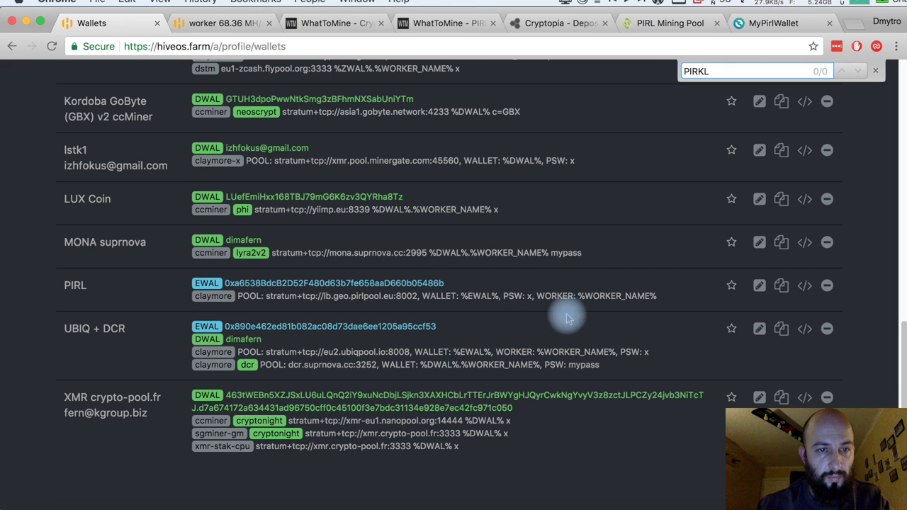
pyautogui.doubleClick(401, 283)
pyautogui.press('super+c')
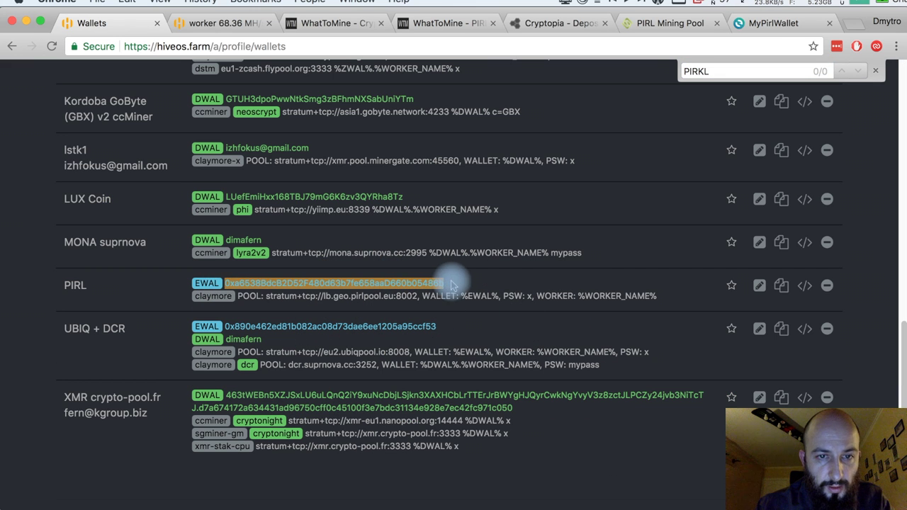
# - Look up the copied address on PIRL Mining Pool and review the one worker hashing 10.00 MH
pyautogui.click(682, 23)
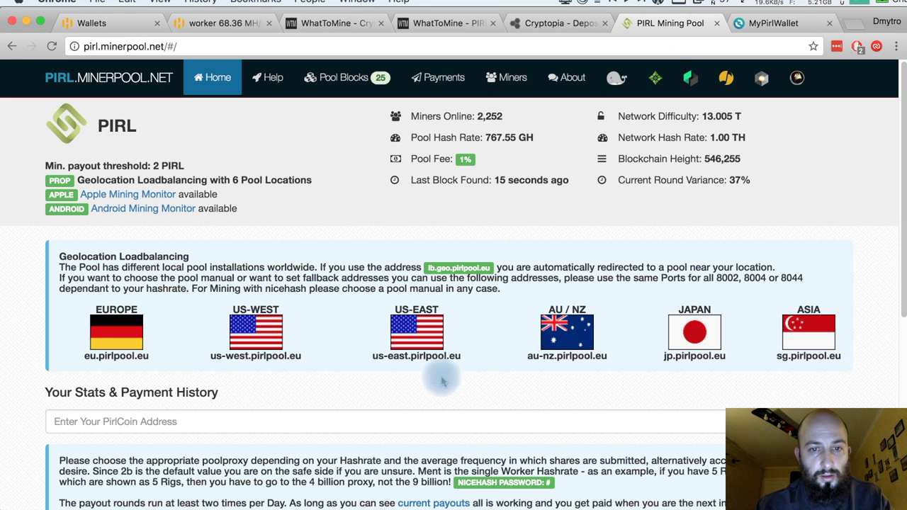
pyautogui.click(420, 424)
pyautogui.press('super+v')
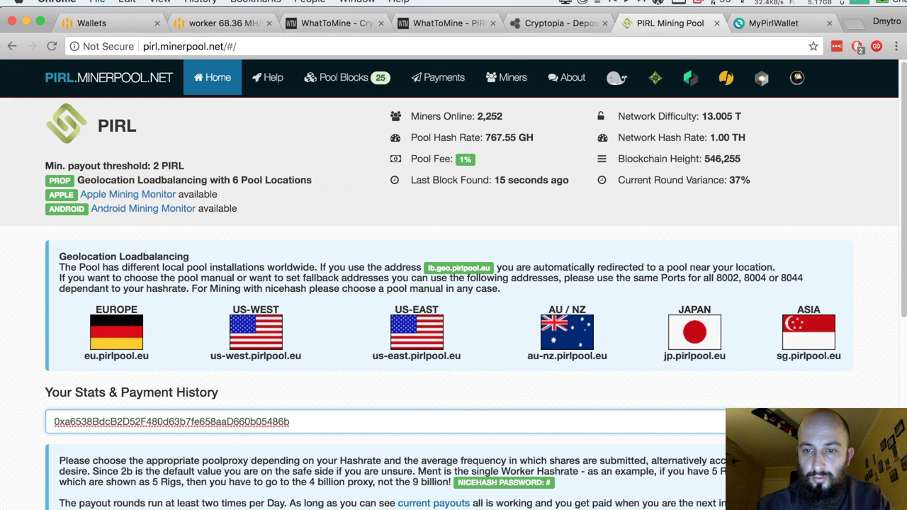
pyautogui.press('Return')
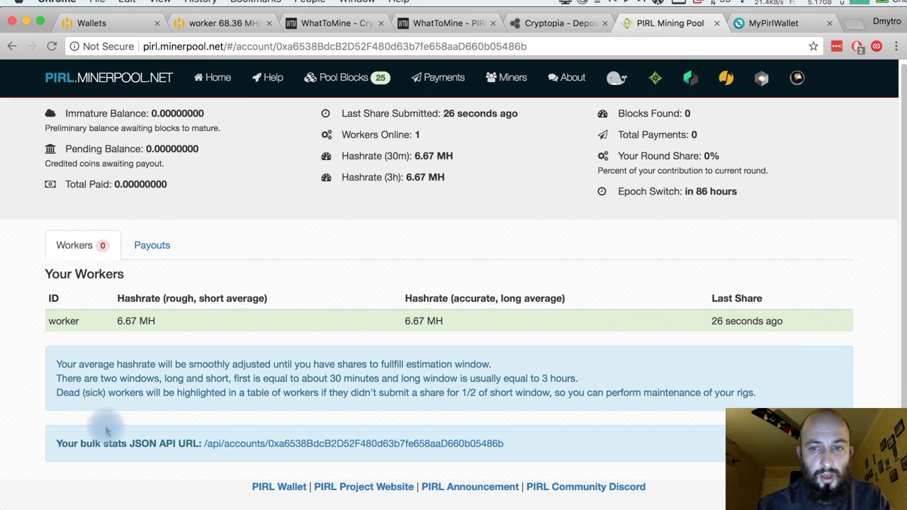
pyautogui.moveTo(62, 321); pyautogui.dragTo(749, 340)
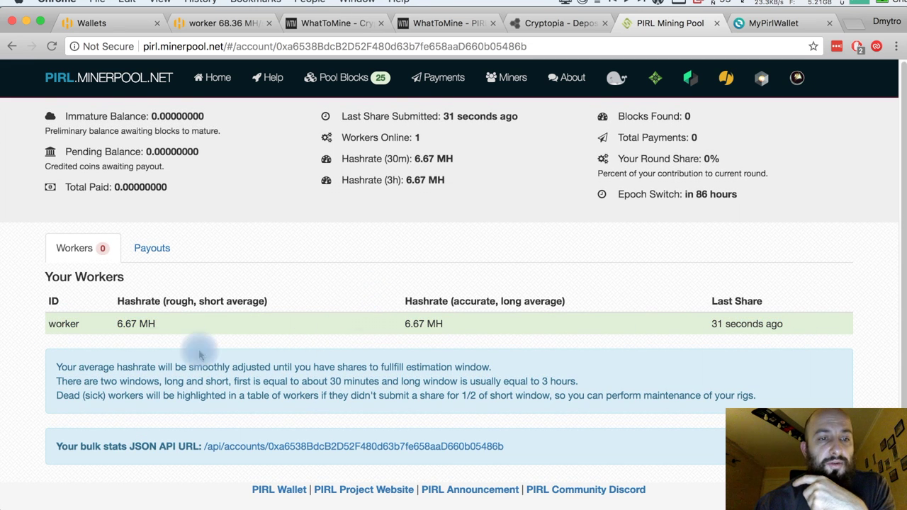
pyautogui.moveTo(109, 322); pyautogui.dragTo(607, 345)
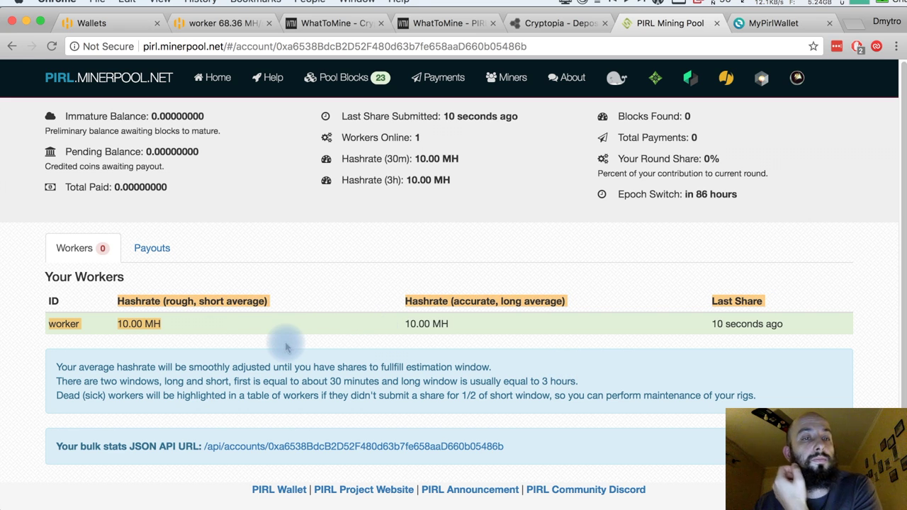
# - Scroll through the unlocked MyPirlWallet page reviewing the address, 0 PIRL balance and QR code
pyautogui.click(778, 28)
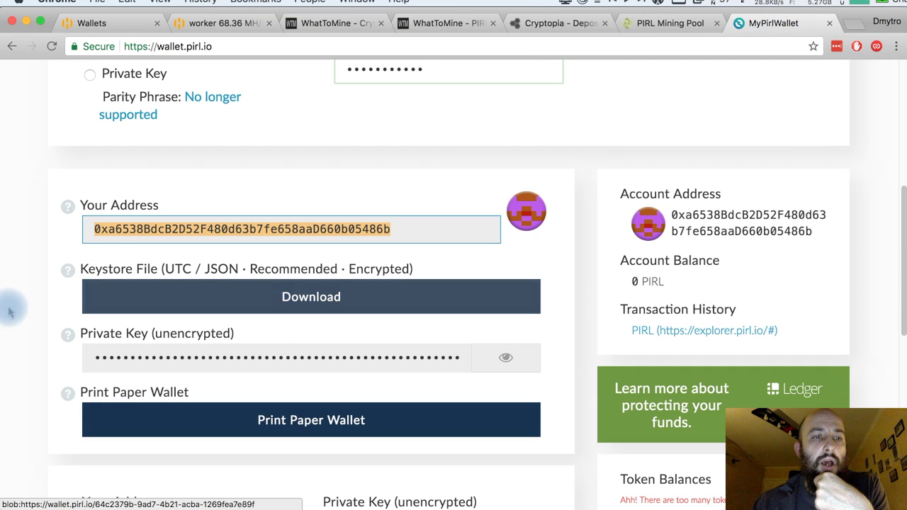
pyautogui.scroll(5, 81, 241)
pyautogui.scroll(1, 84, 247)
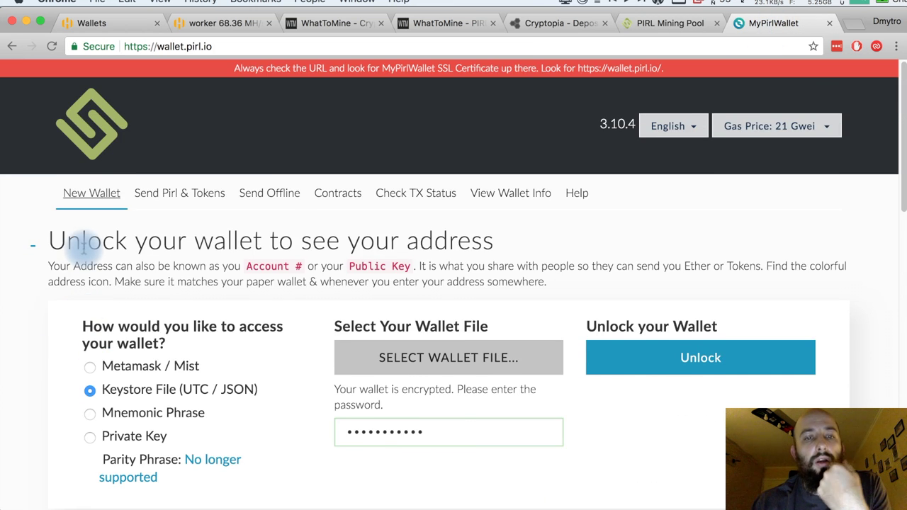
pyautogui.scroll(-10, 82, 244)
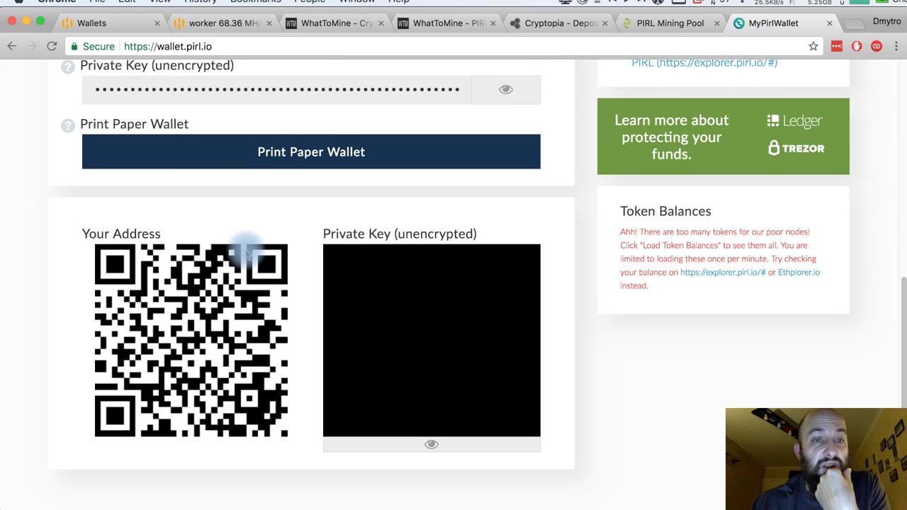
pyautogui.scroll(5, 595, 219)
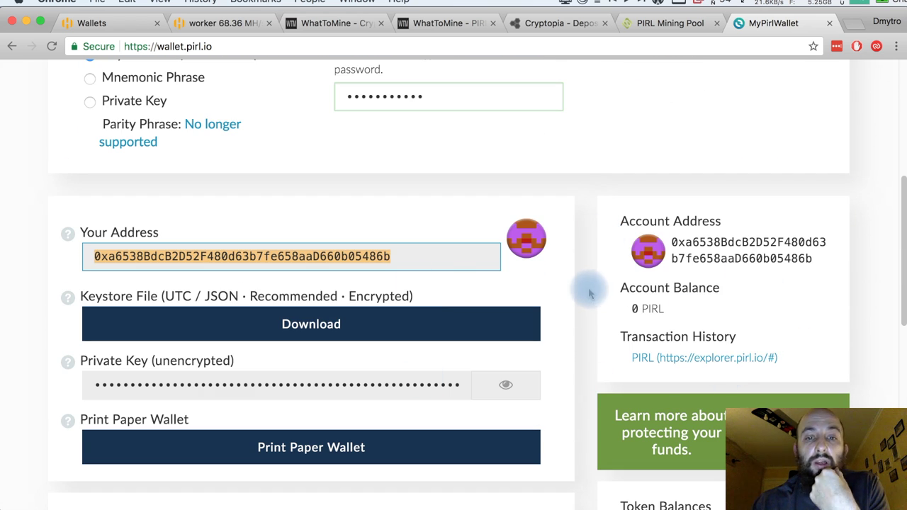
pyautogui.scroll(-3, 581, 319)
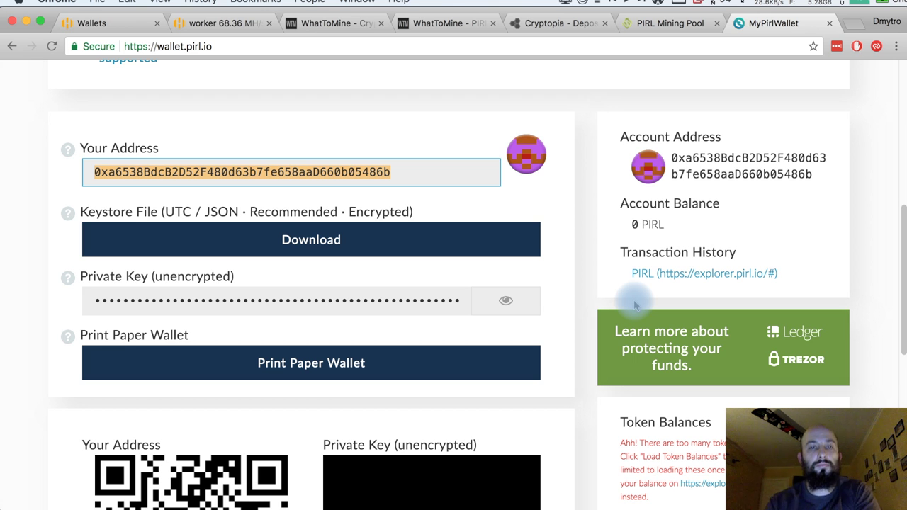
pyautogui.scroll(6, 580, 308)
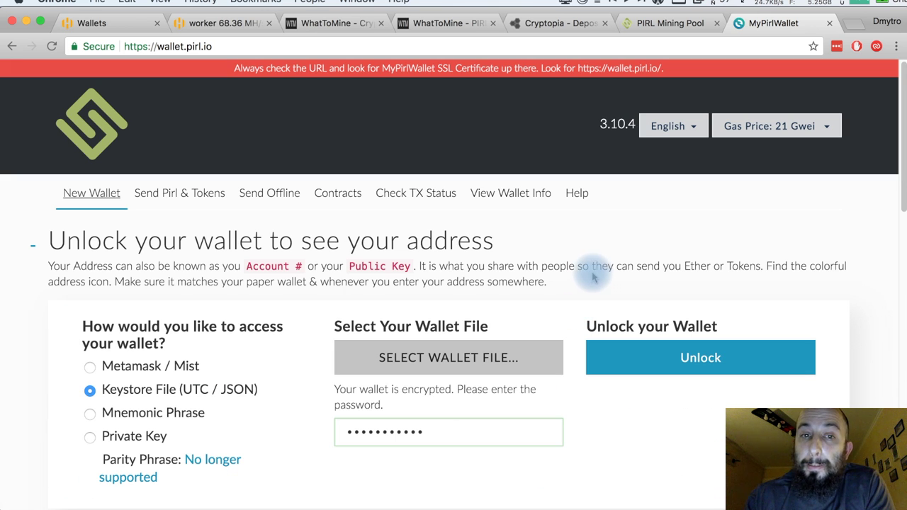
pyautogui.moveTo(553, 287); pyautogui.dragTo(45, 239)
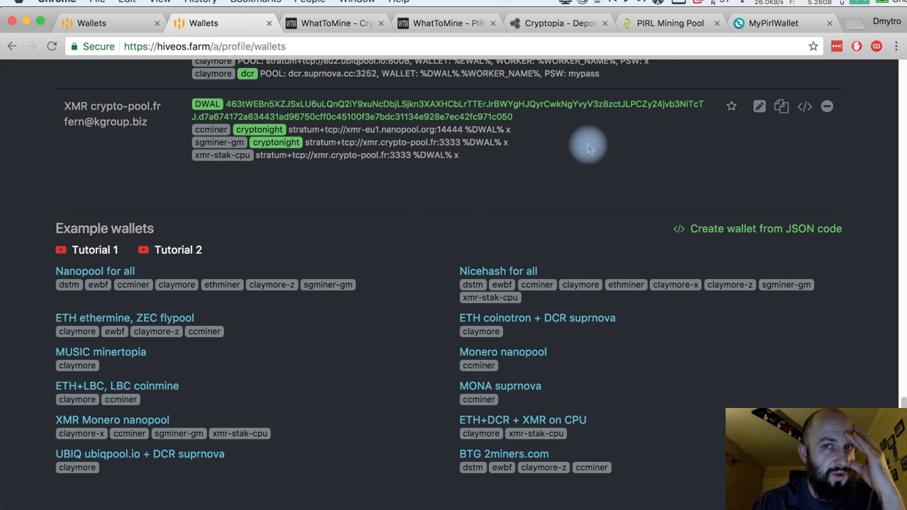
# - Inspect the UBIQ + DCR example wallet's WORKER template field and empty Claymore override, then cancel without saving
pyautogui.click(80, 460)
pyautogui.scroll(-5, 314, 405)
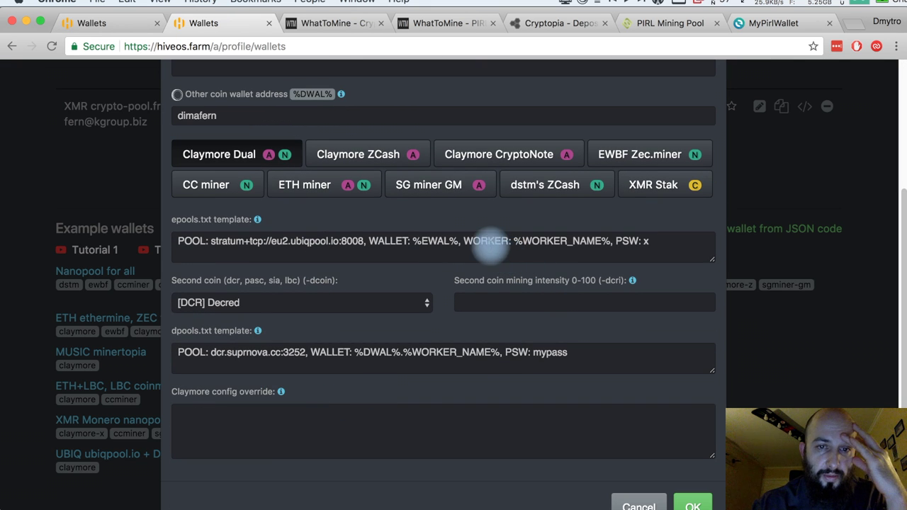
pyautogui.doubleClick(473, 241)
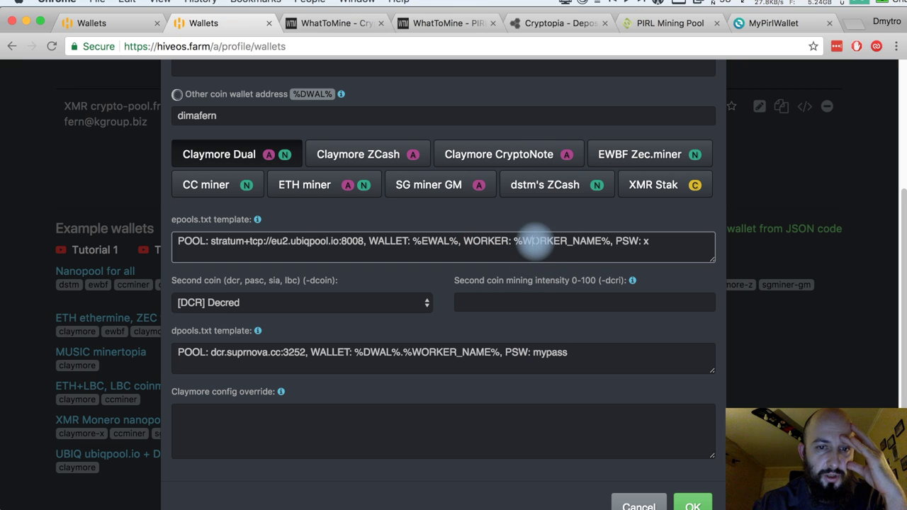
pyautogui.scroll(3, 539, 261)
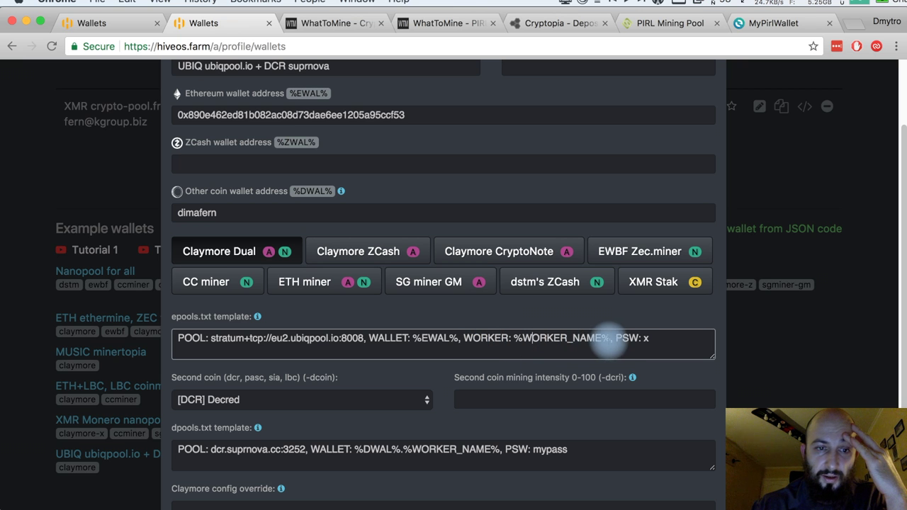
pyautogui.moveTo(610, 338); pyautogui.dragTo(481, 338)
pyautogui.scroll(-3, 443, 365)
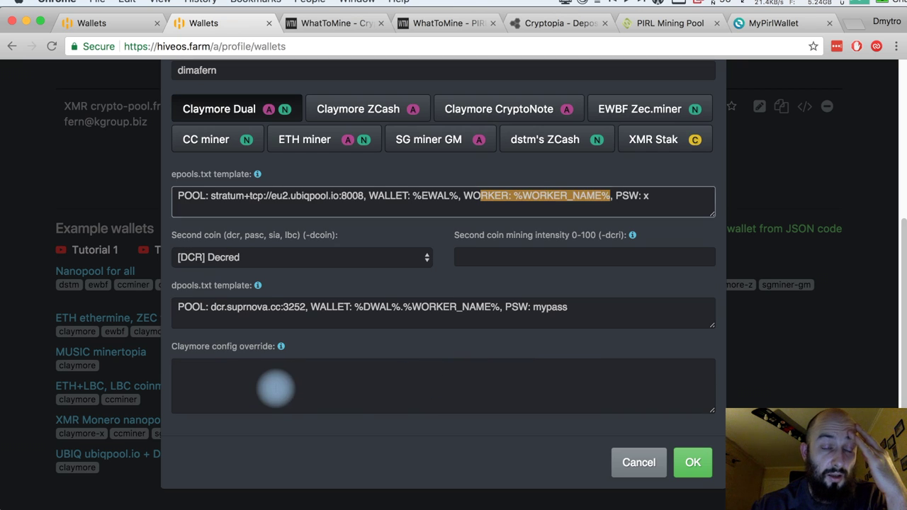
pyautogui.click(276, 387)
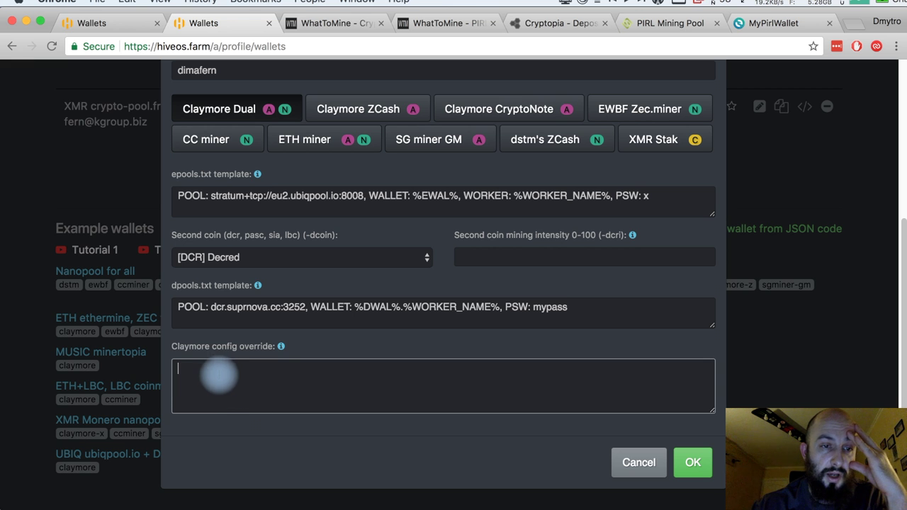
pyautogui.click(26, 278)
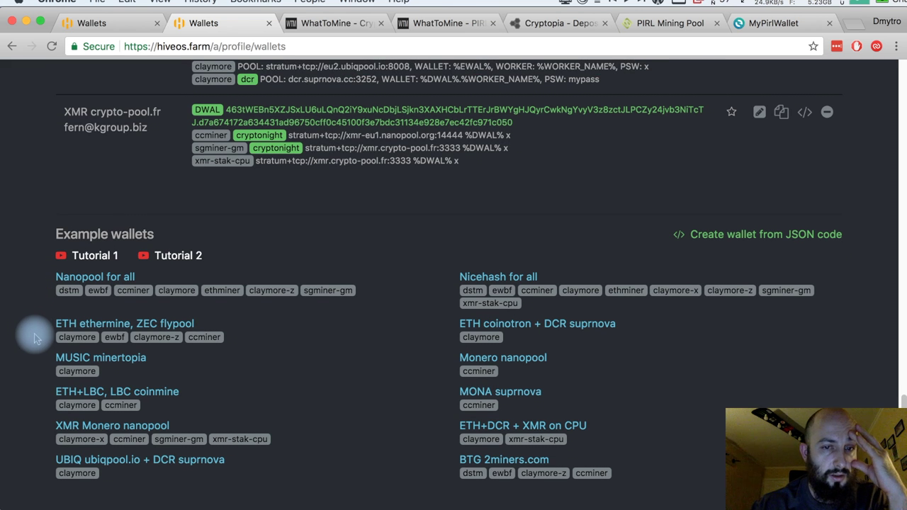
# - Edit the PIRL wallet and check its epools template contains WORKER: %WORKER_NAME%
pyautogui.scroll(10, 28, 319)
pyautogui.scroll(-6, 178, 334)
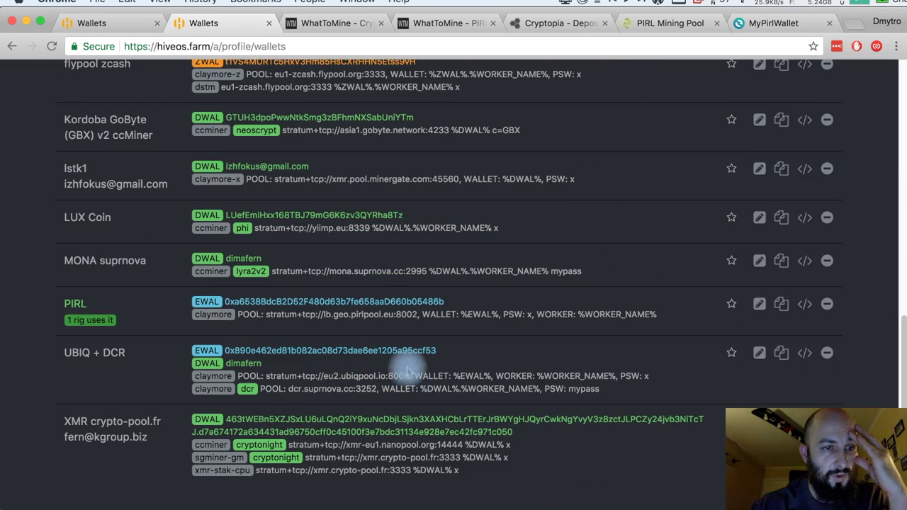
pyautogui.click(760, 306)
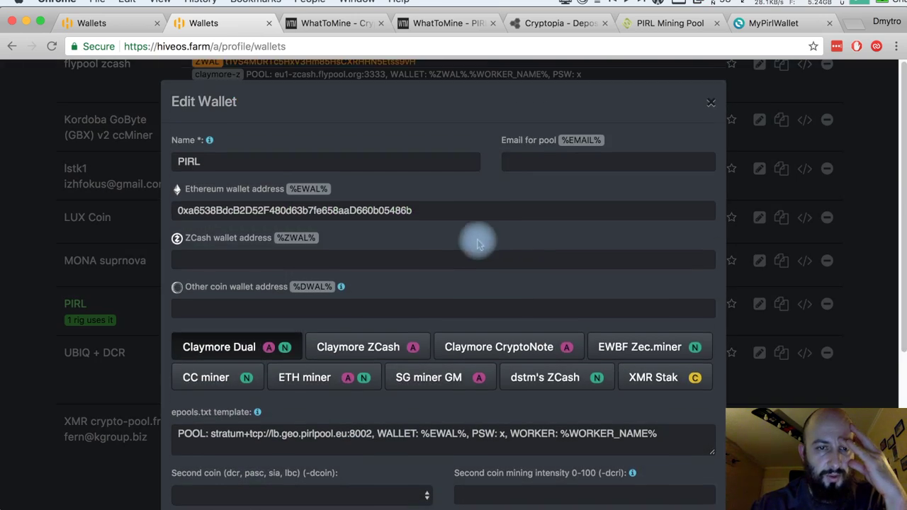
pyautogui.scroll(-5, 496, 306)
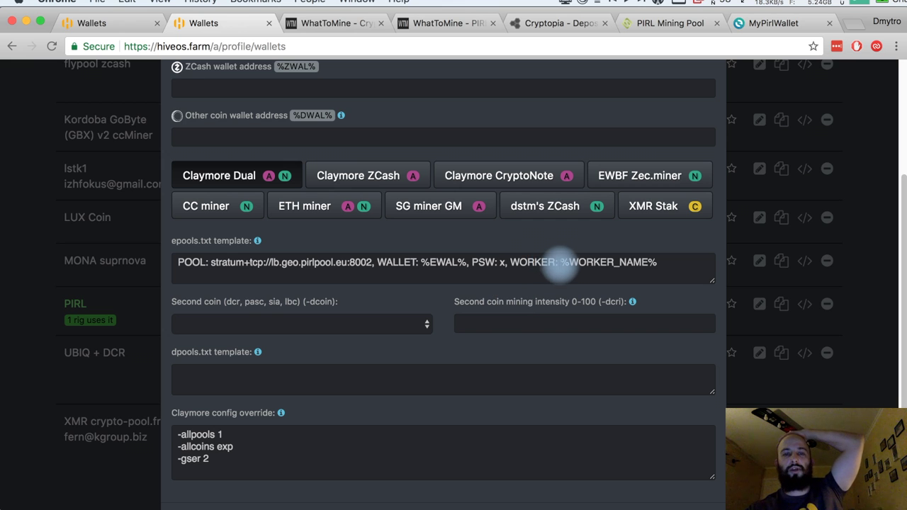
pyautogui.moveTo(569, 263); pyautogui.dragTo(616, 260)
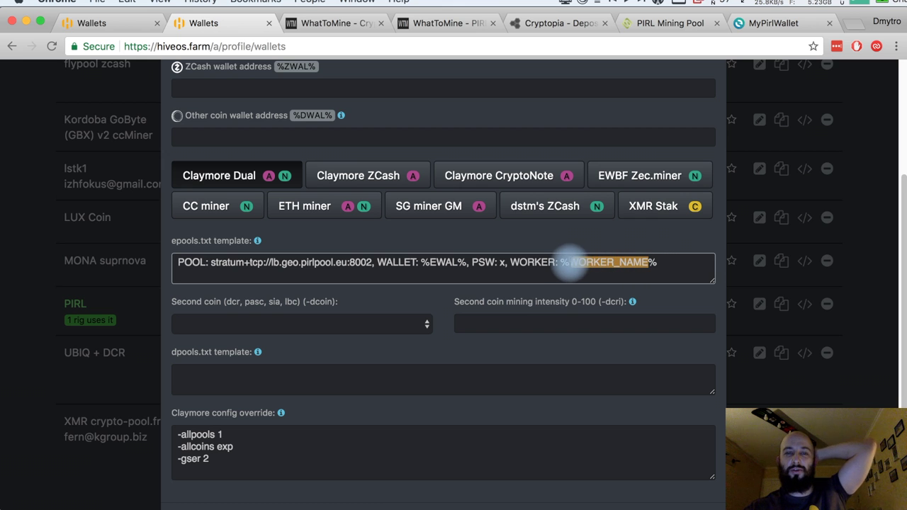